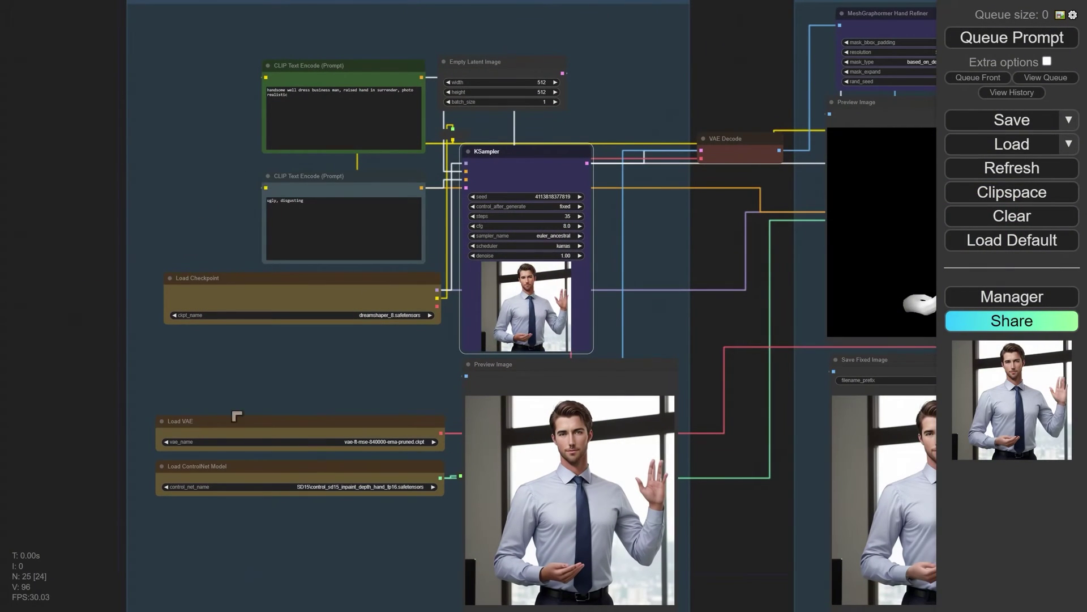
# Step: Pan the workflow to the hand-refining nodes and the Save Fixed Image result
pyautogui.moveTo(774, 516); pyautogui.dragTo(748, 466)
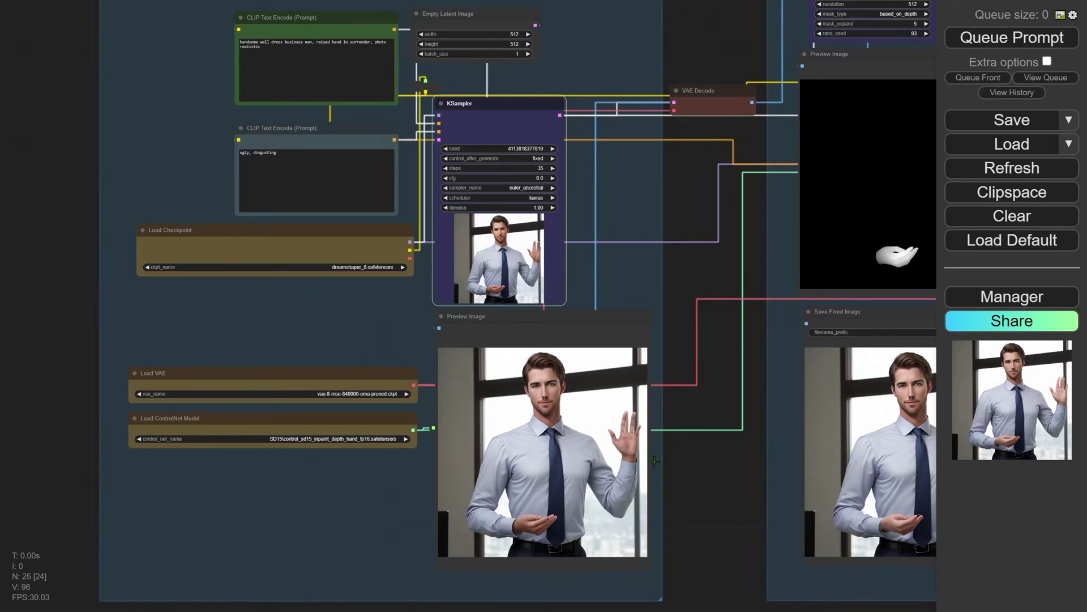
pyautogui.moveTo(654, 461); pyautogui.dragTo(433, 534)
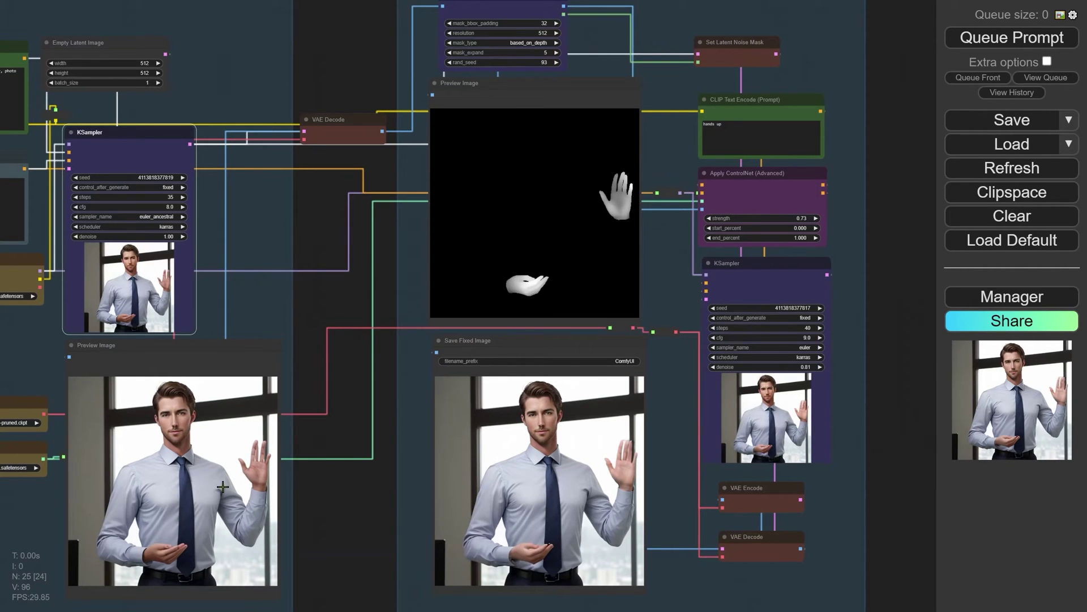
pyautogui.scroll(10, 222, 486)
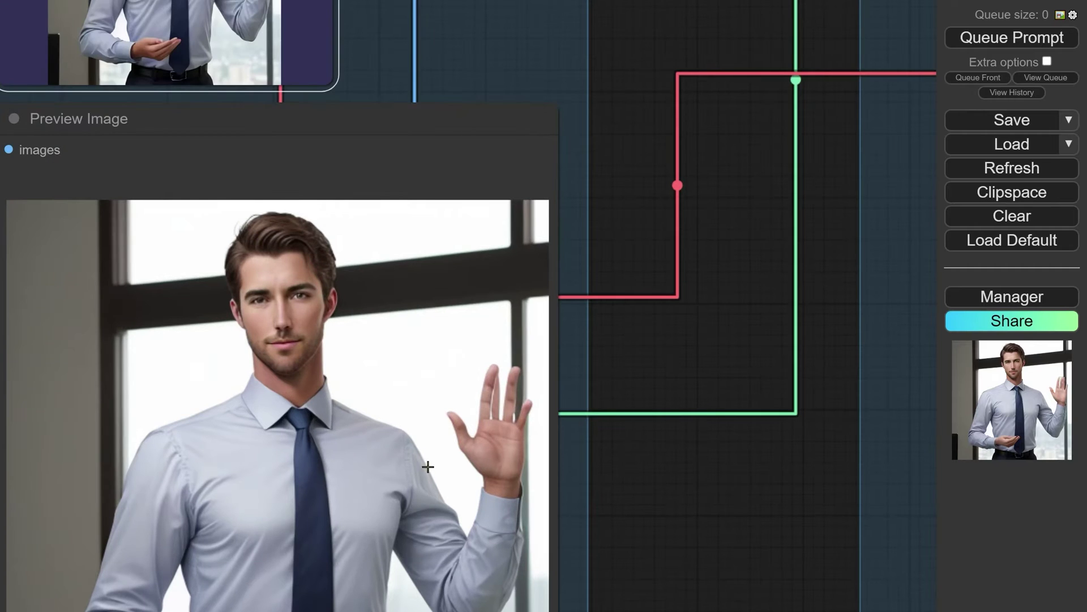
pyautogui.scroll(4, 506, 422)
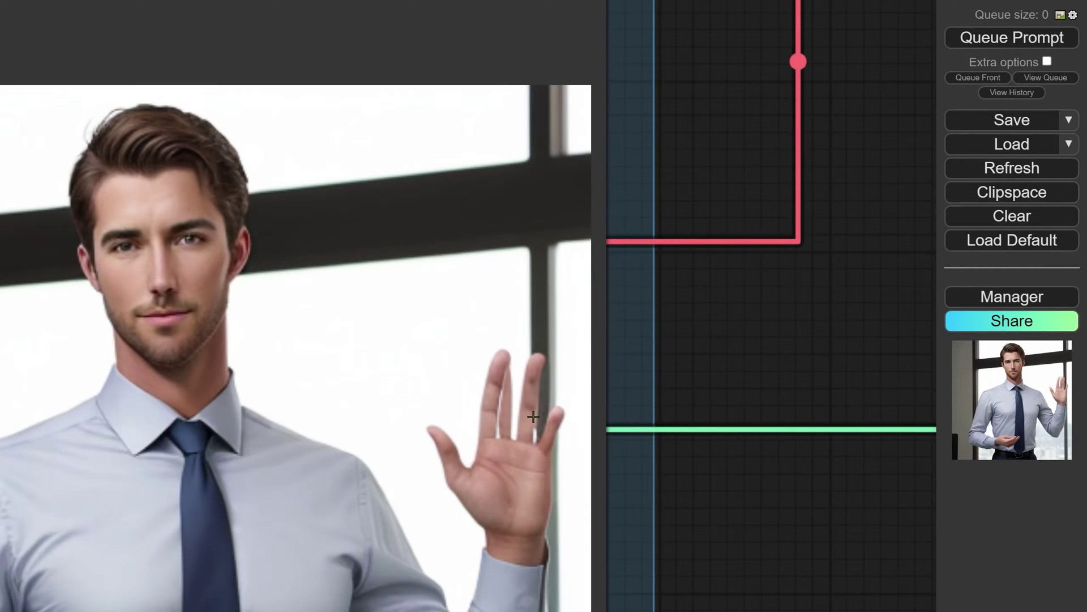
pyautogui.scroll(-5, 526, 467)
pyautogui.moveTo(784, 525); pyautogui.dragTo(325, 402)
pyautogui.moveTo(453, 309); pyautogui.dragTo(440, 450)
# Step: Pan to the hand depth-mask preview and the whole refined portrait, then the workflow's left side
pyautogui.moveTo(803, 19); pyautogui.dragTo(690, 280)
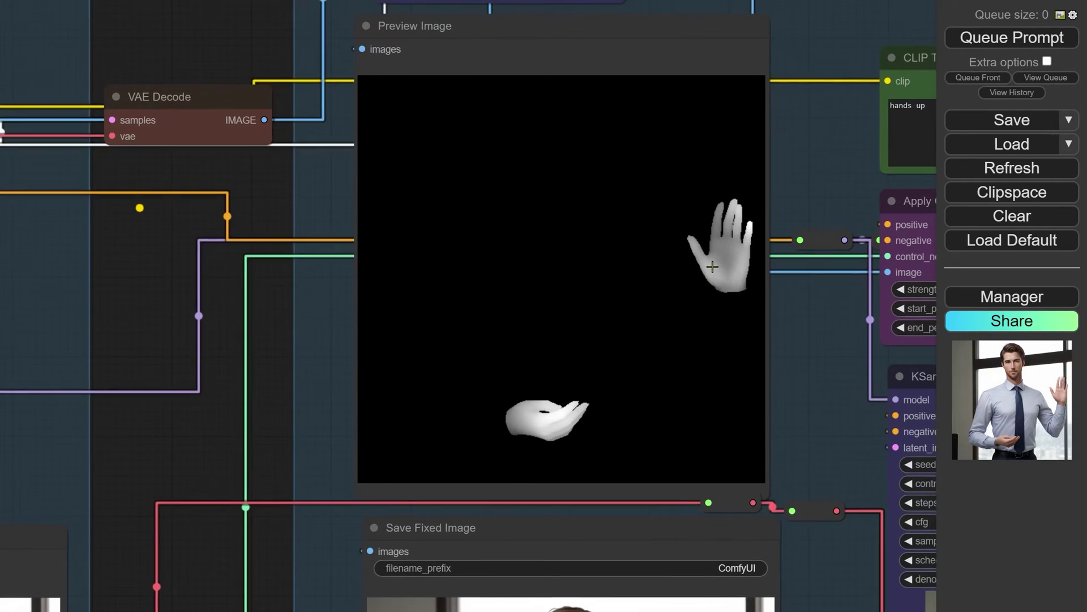
pyautogui.scroll(2, 684, 164)
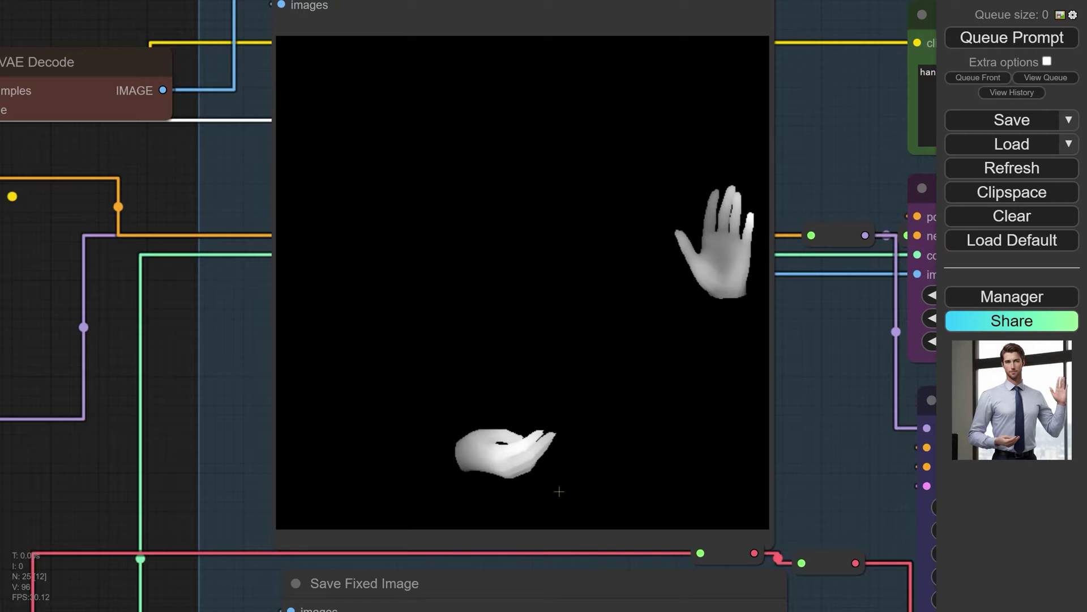
pyautogui.moveTo(864, 504); pyautogui.dragTo(805, 85)
pyautogui.moveTo(798, 606); pyautogui.dragTo(846, 431)
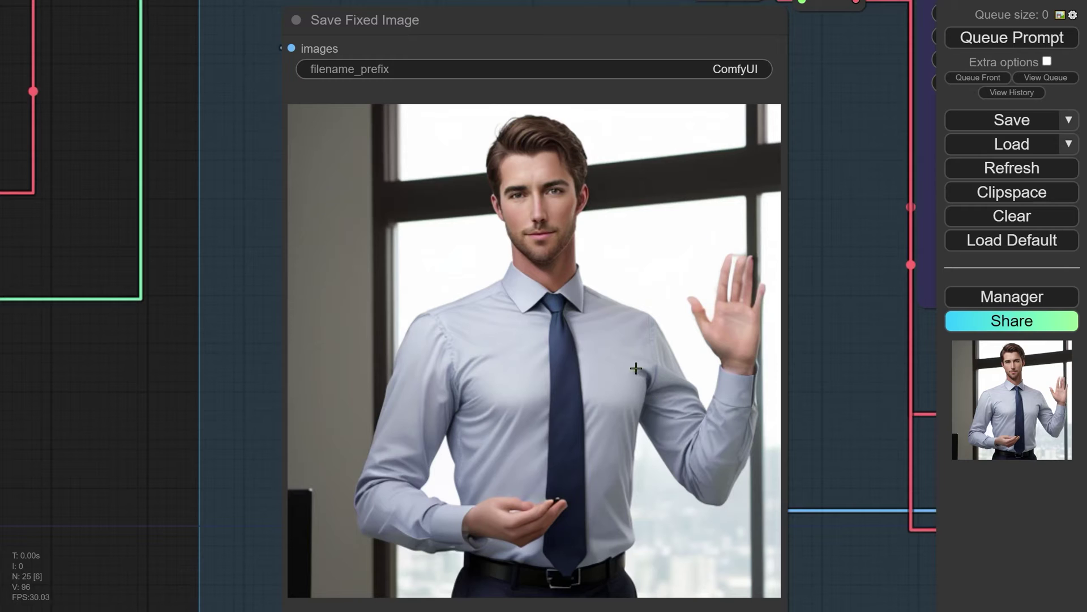
pyautogui.scroll(-9, 679, 409)
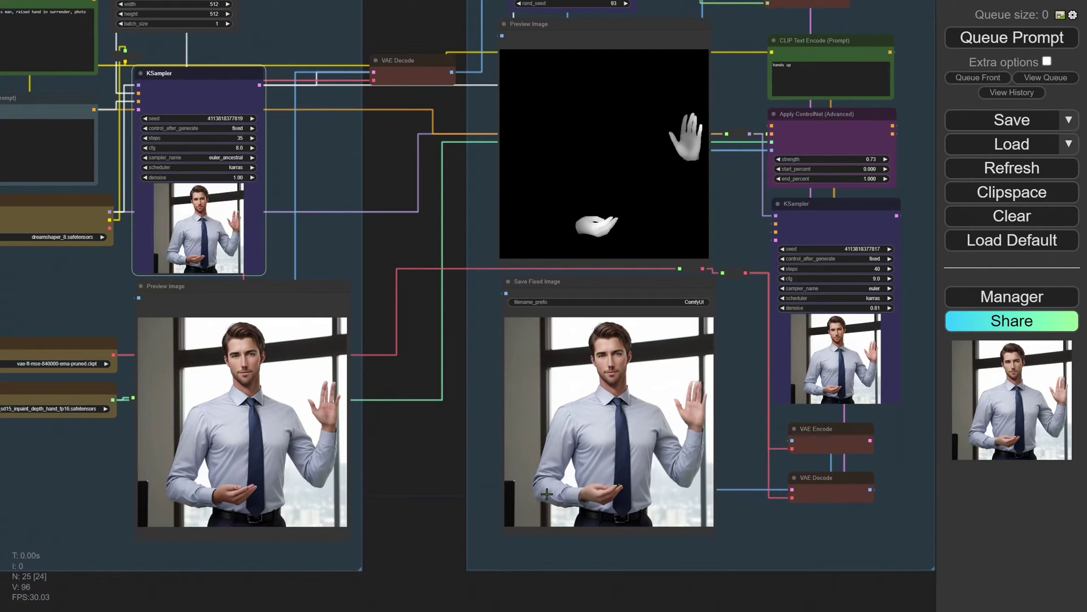
pyautogui.moveTo(422, 510); pyautogui.dragTo(485, 520)
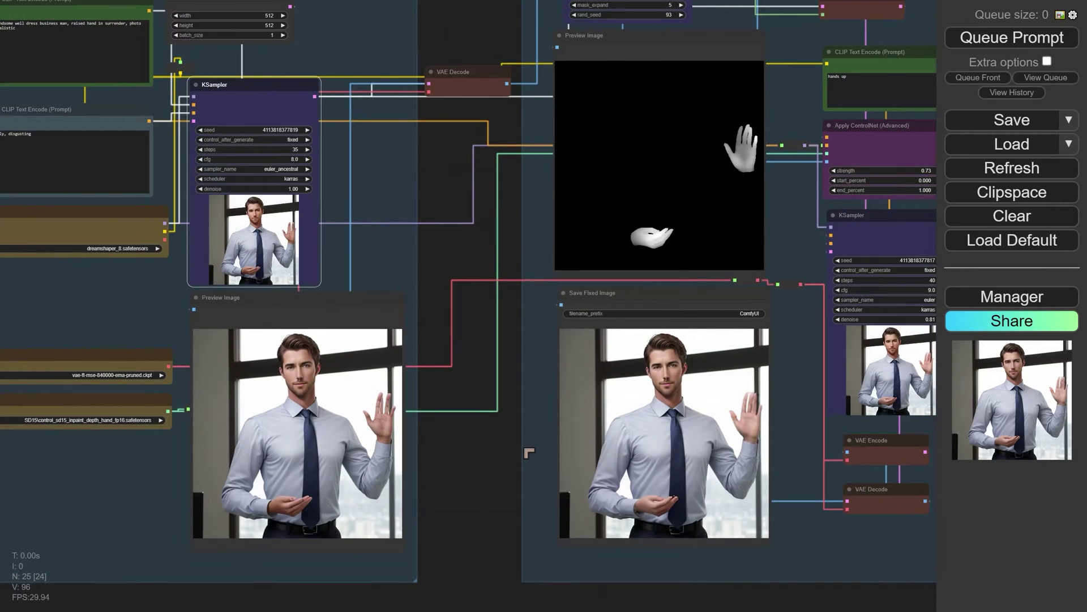
pyautogui.moveTo(476, 463); pyautogui.dragTo(537, 526)
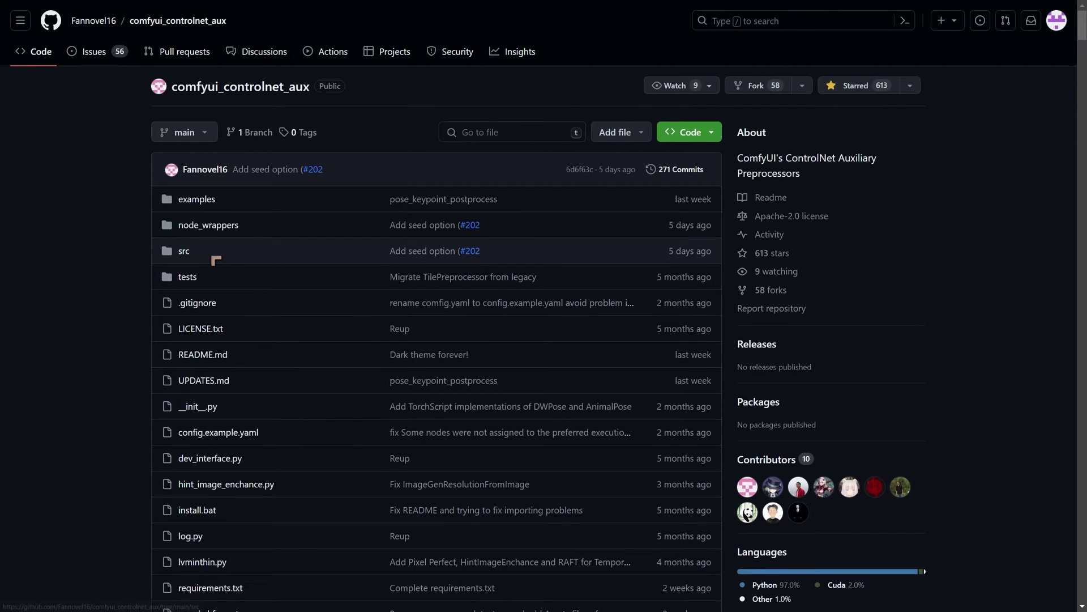
# Step: Scroll down through the comfyui_controlnet_aux README
pyautogui.scroll(-8, 216, 260)
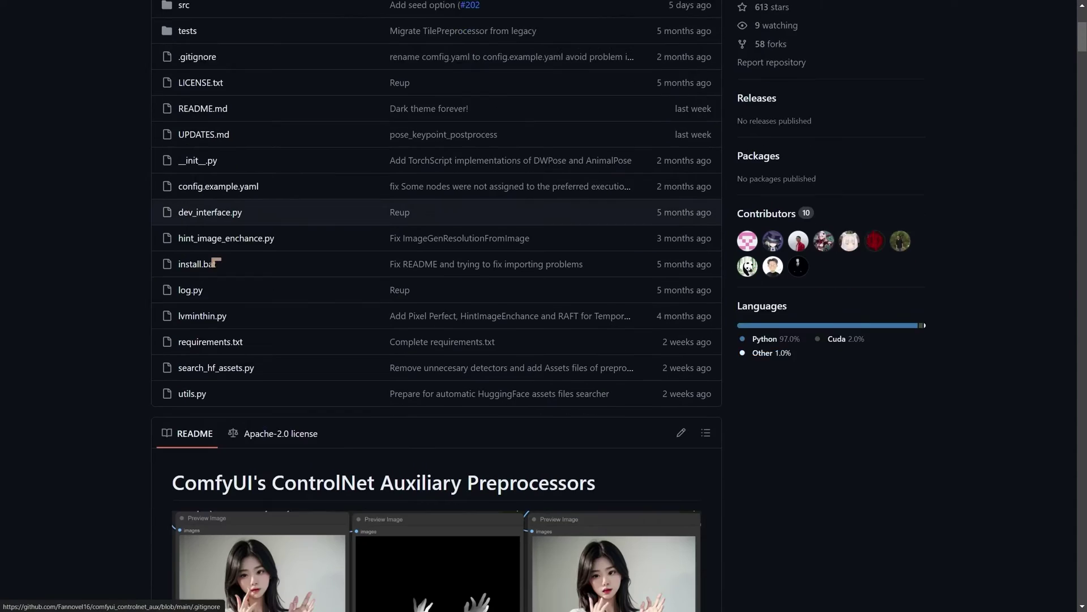
pyautogui.scroll(-1, 194, 250)
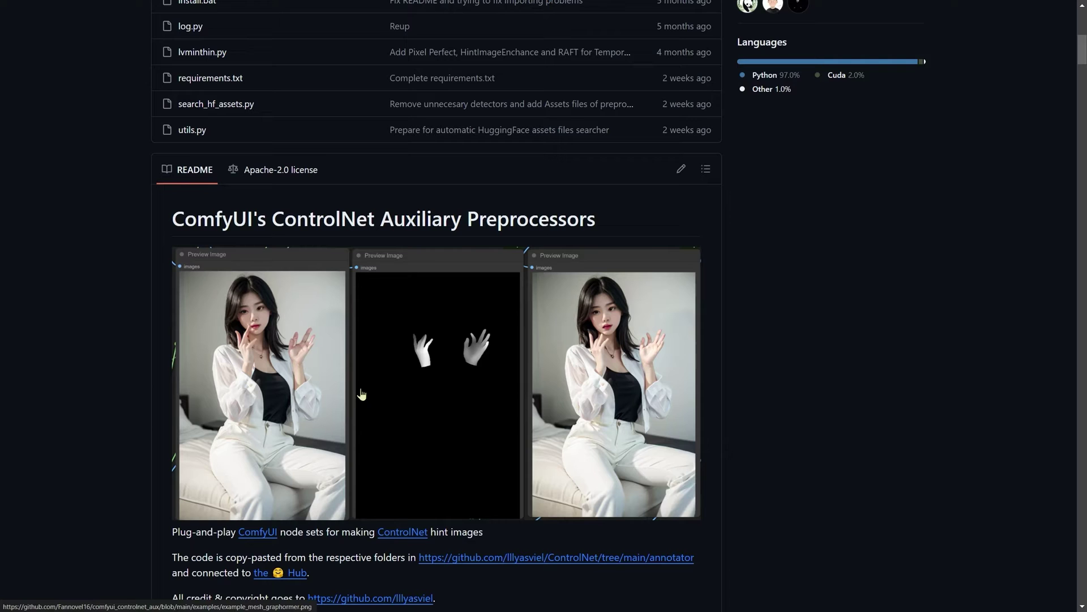
pyautogui.scroll(-3, 602, 369)
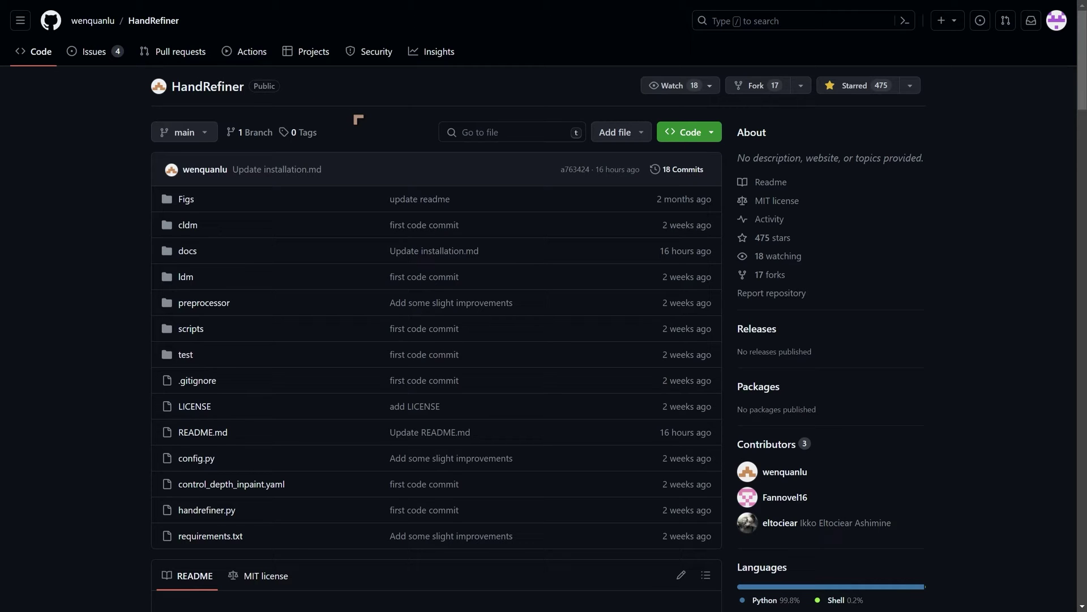
# Step: Scroll down the HandRefiner README to the arXiv Paper badge
pyautogui.scroll(-7, 338, 116)
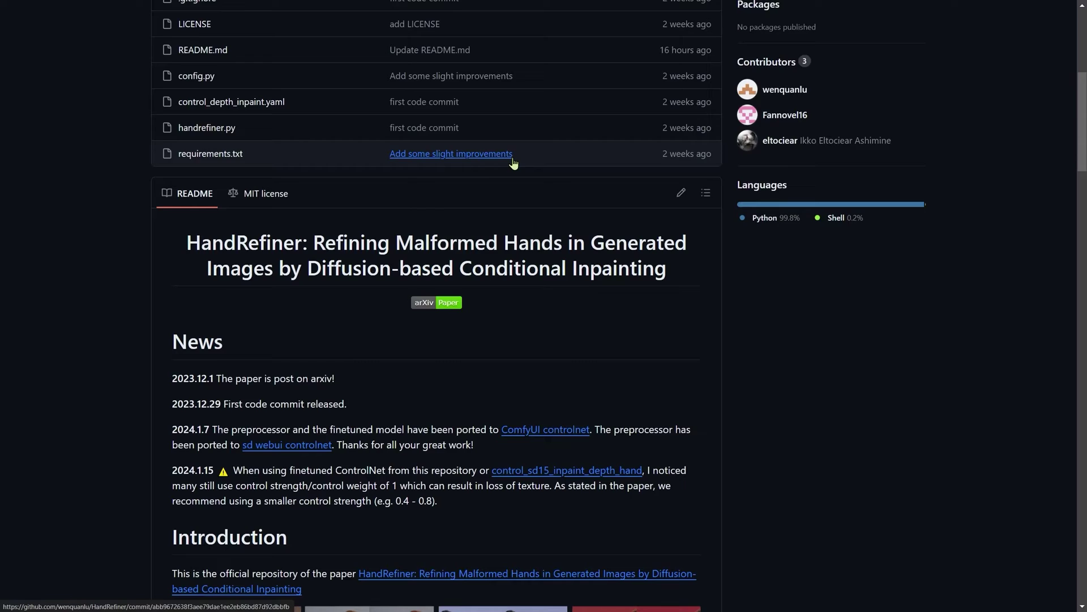
pyautogui.scroll(-3, 517, 159)
pyautogui.scroll(-10, 513, 152)
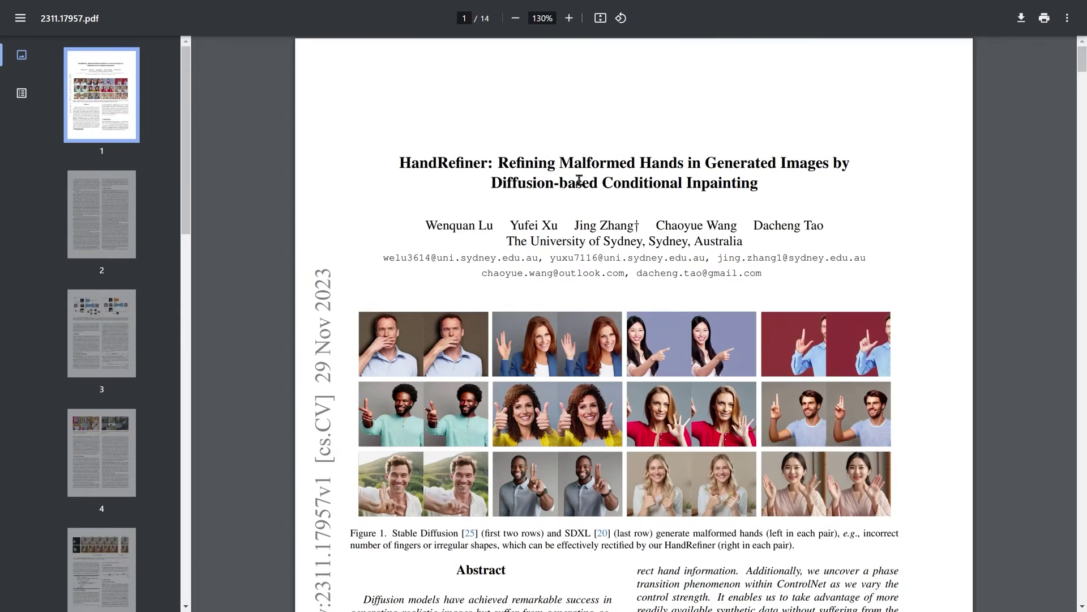
# Step: Scroll the HandRefiner paper to Figure 1 and zoom into its before-and-after hands
pyautogui.scroll(-5, 719, 258)
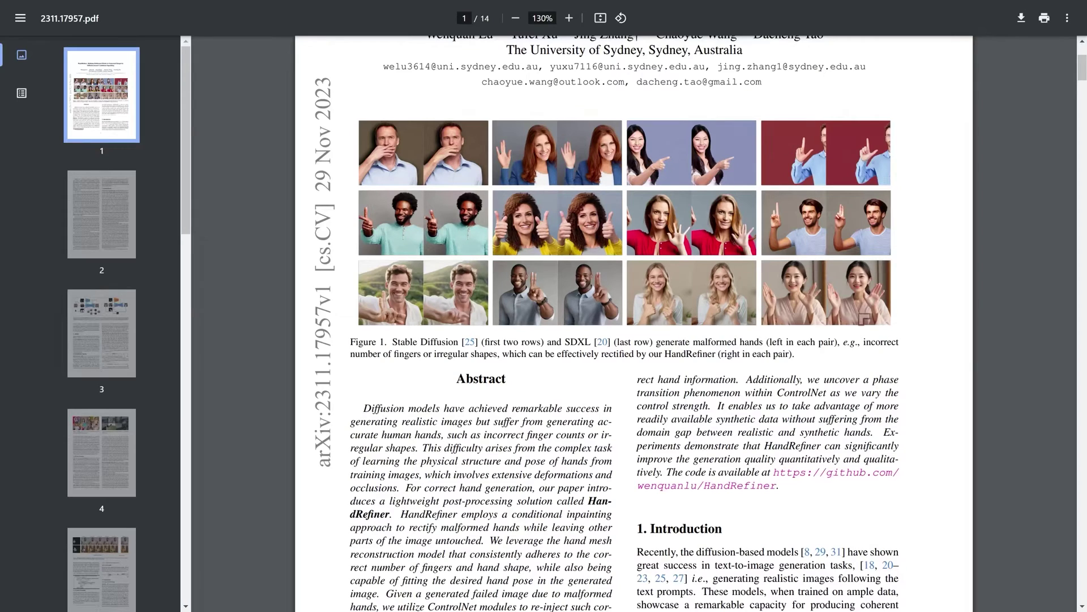
pyautogui.keyDown('ctrl'); pyautogui.scroll(3, 917, 309); pyautogui.keyUp('ctrl')
pyautogui.keyDown('ctrl'); pyautogui.scroll(4, 916, 306); pyautogui.keyUp('ctrl')
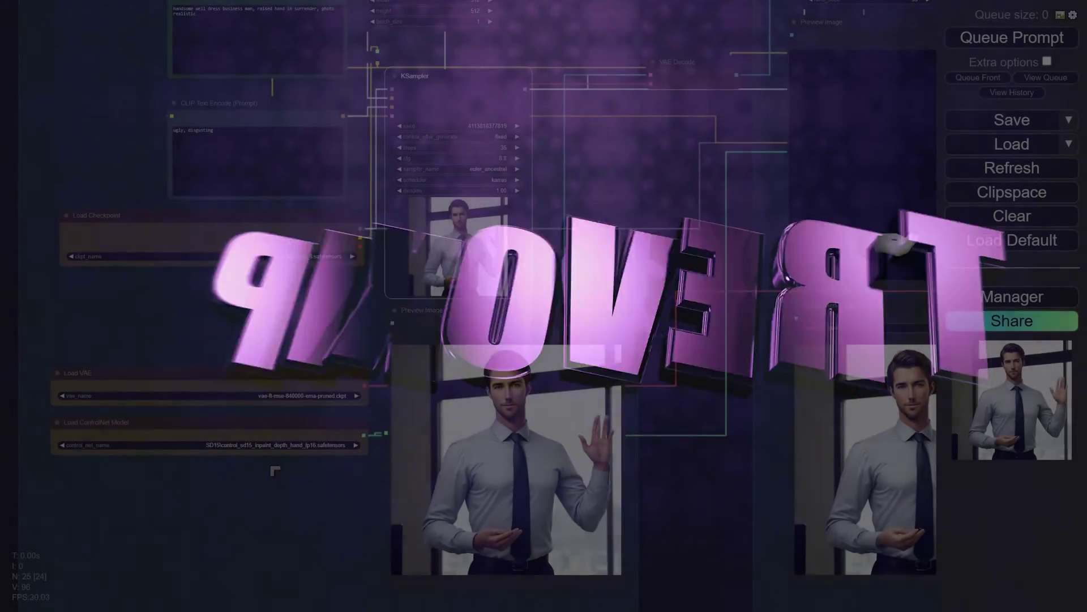
# Step: Zoom to the Load ControlNet Model node and pan over to the MeshGraphormer Hand Refiner settings
pyautogui.scroll(5, 244, 488)
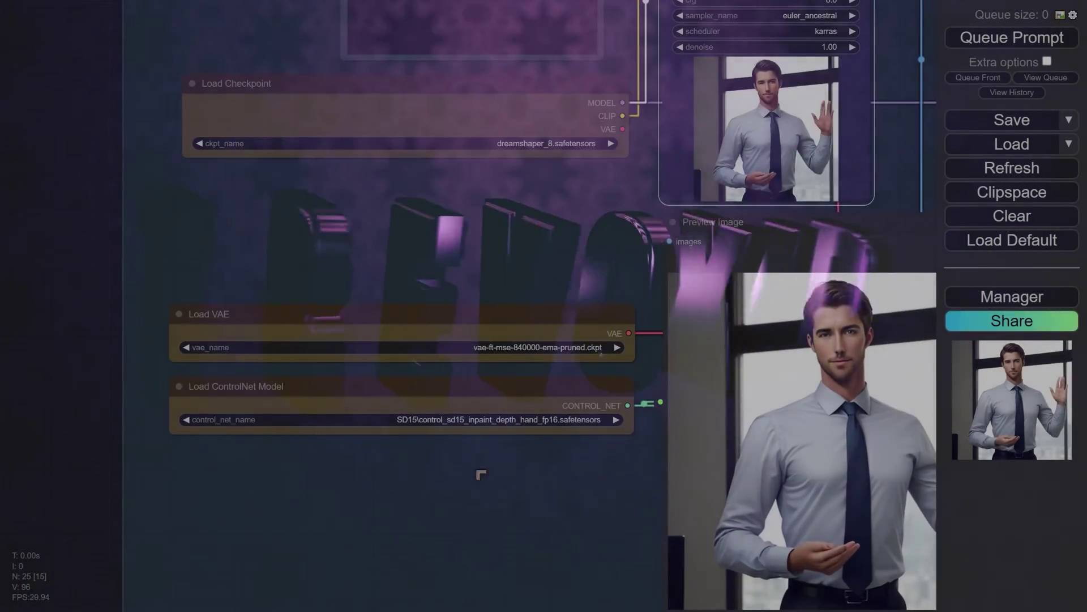
pyautogui.scroll(3, 286, 405)
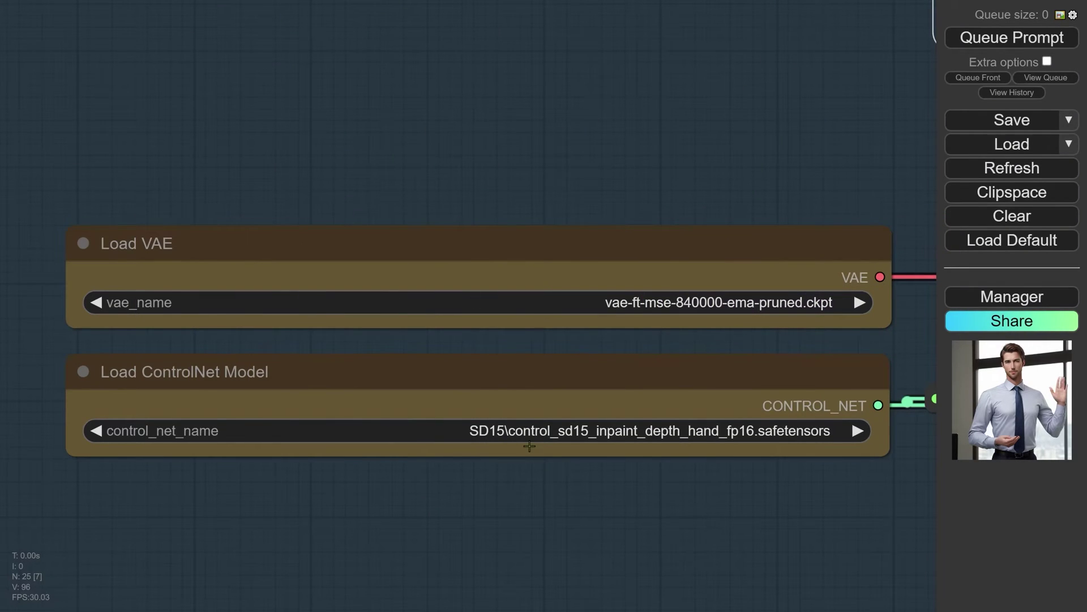
pyautogui.scroll(-1, 467, 450)
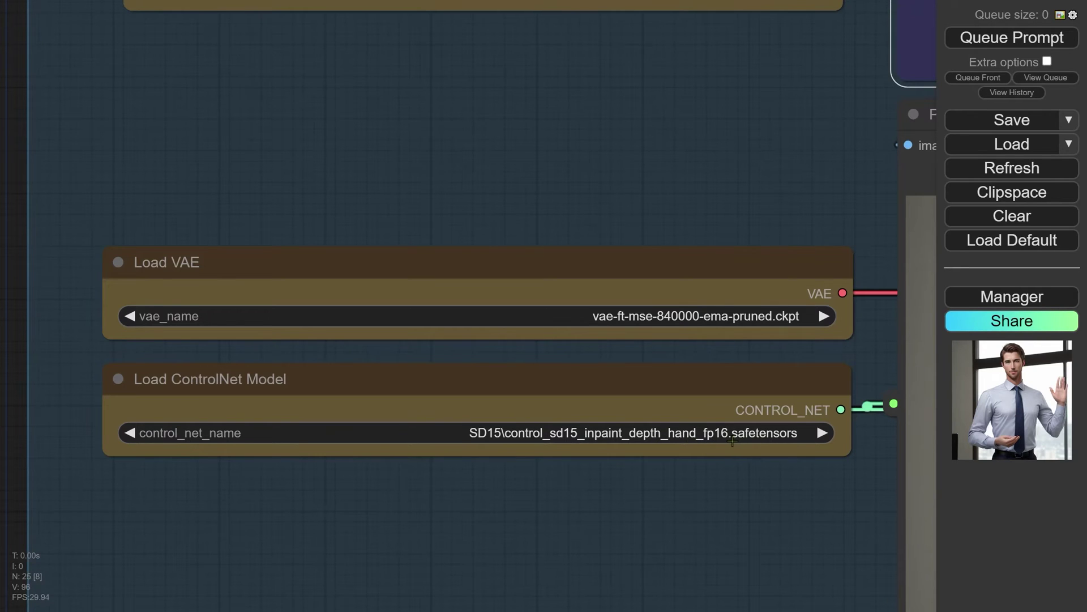
pyautogui.scroll(-3, 733, 441)
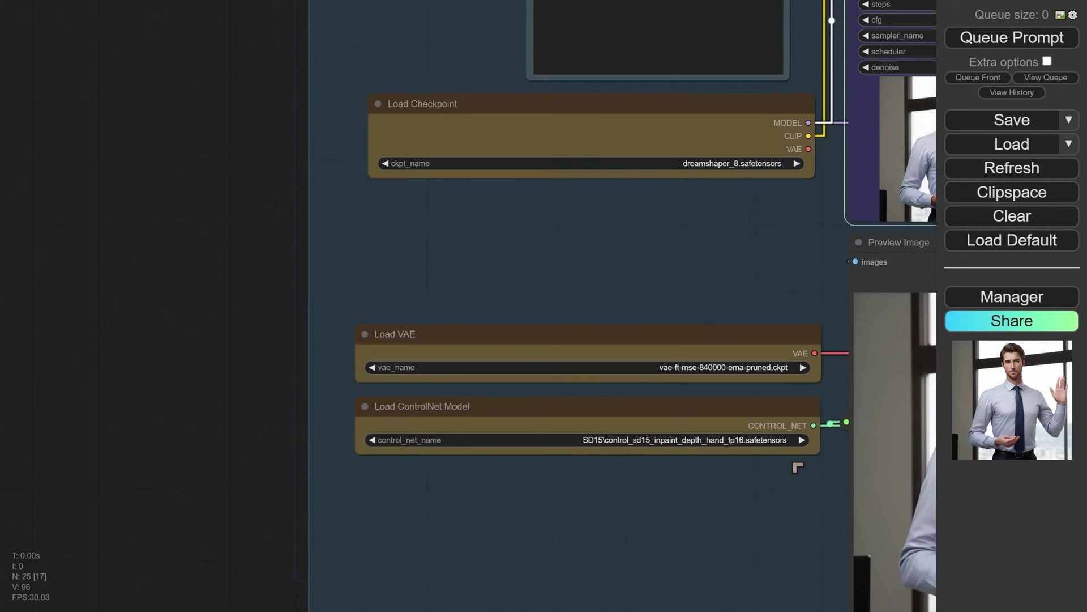
pyautogui.moveTo(798, 467); pyautogui.dragTo(501, 508)
pyautogui.scroll(-1, 611, 386)
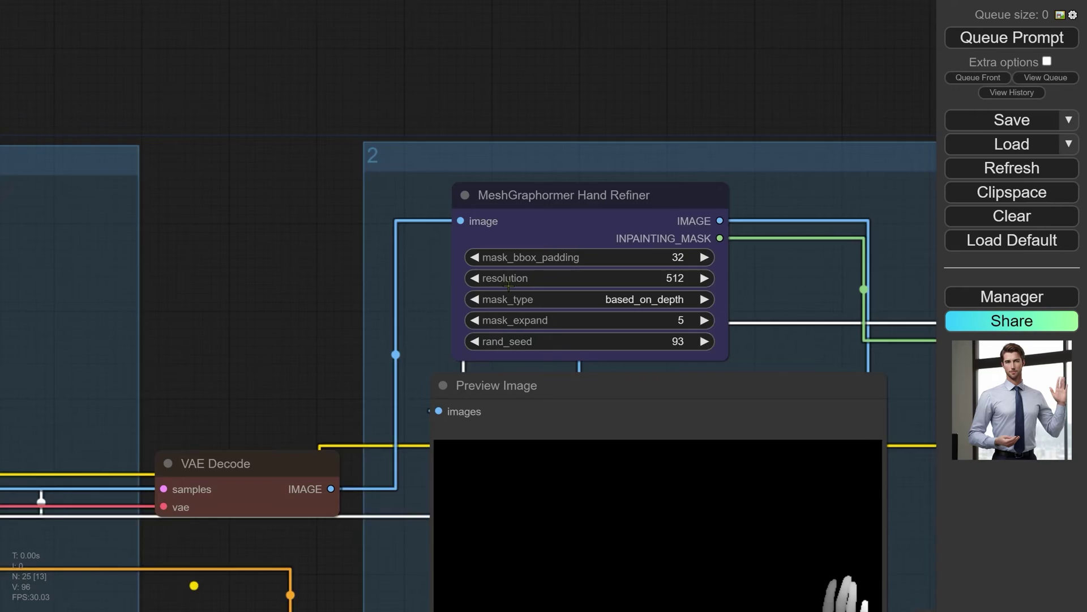
pyautogui.scroll(-2, 509, 285)
pyautogui.moveTo(809, 255); pyautogui.dragTo(605, 70)
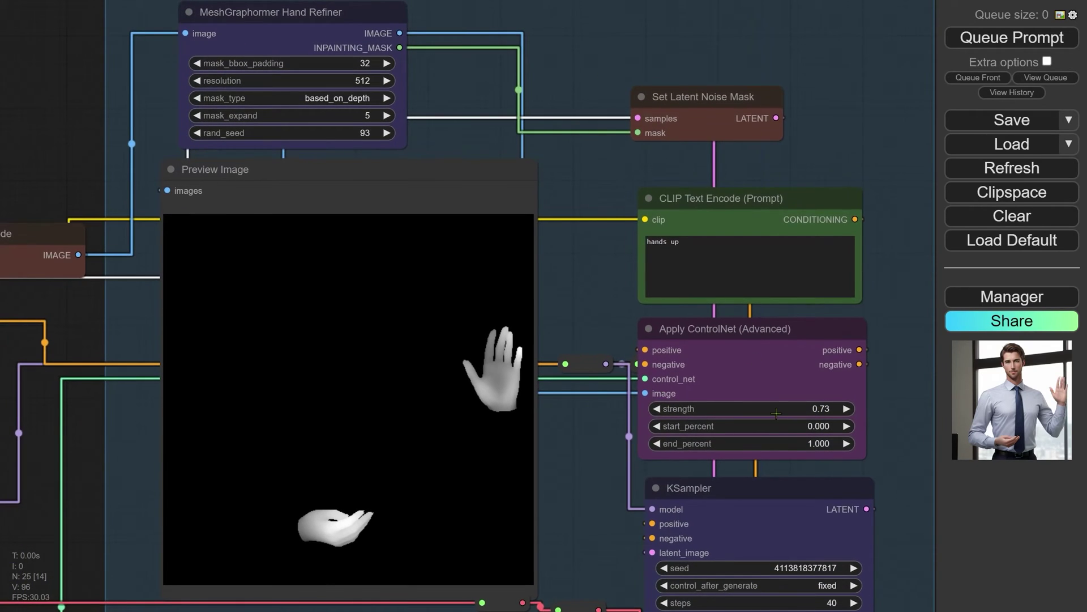
pyautogui.moveTo(589, 181); pyautogui.dragTo(611, 225)
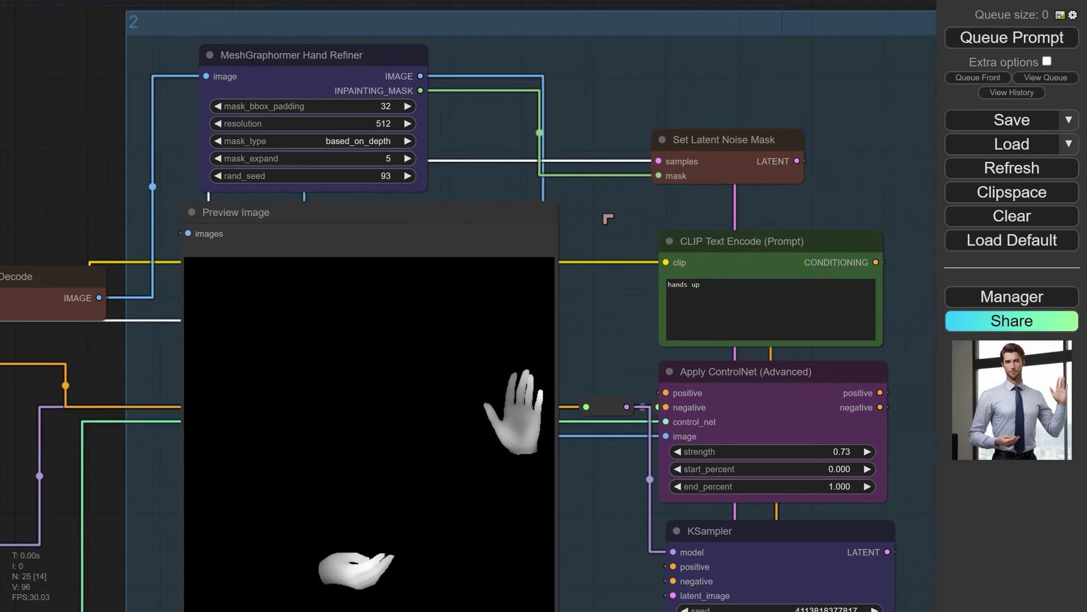
# Step: Check the Manager's custom node list for ControlNet Auxiliary Preprocessors being installed, then close the list
pyautogui.click(1007, 304)
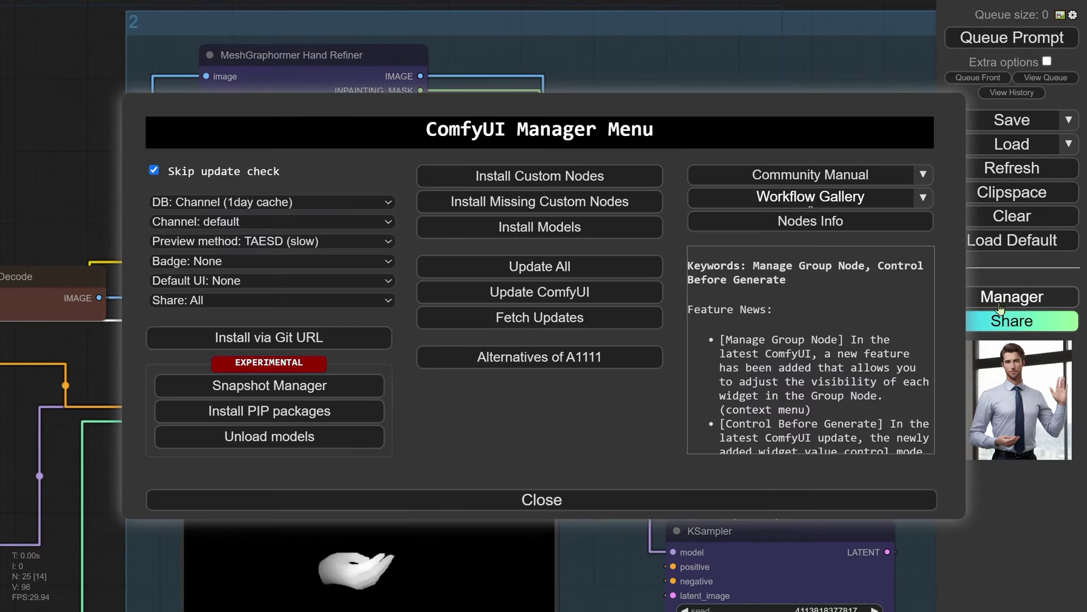
pyautogui.click(550, 181)
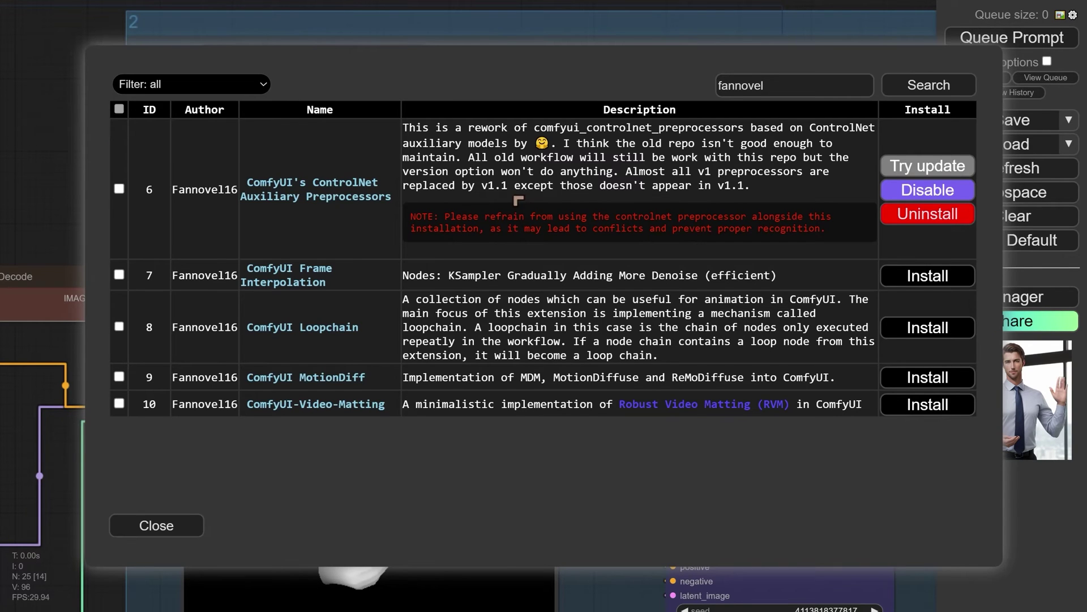
pyautogui.doubleClick(724, 88)
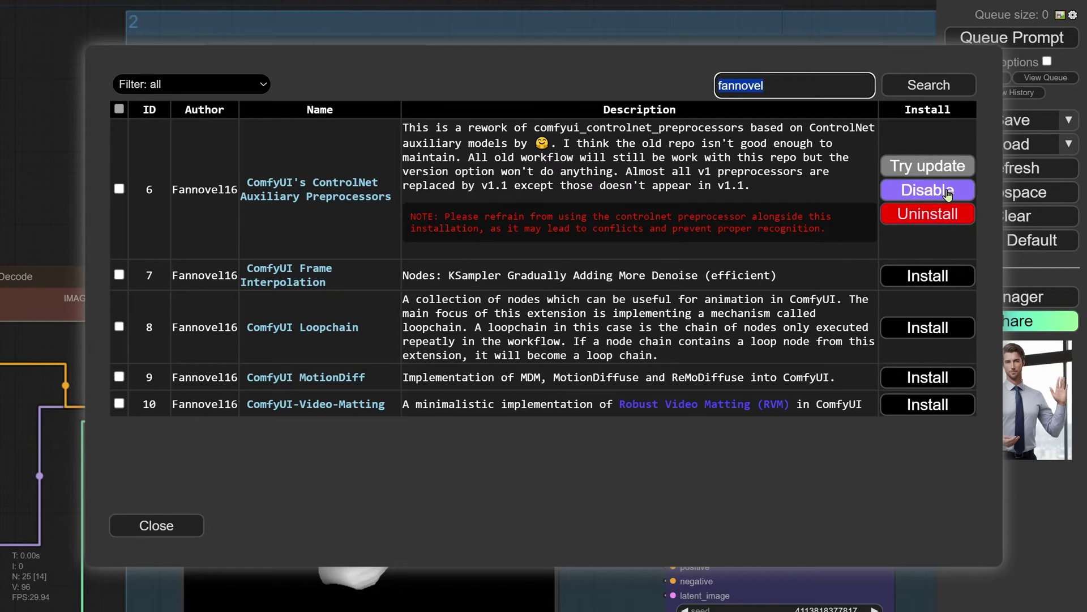
pyautogui.click(164, 528)
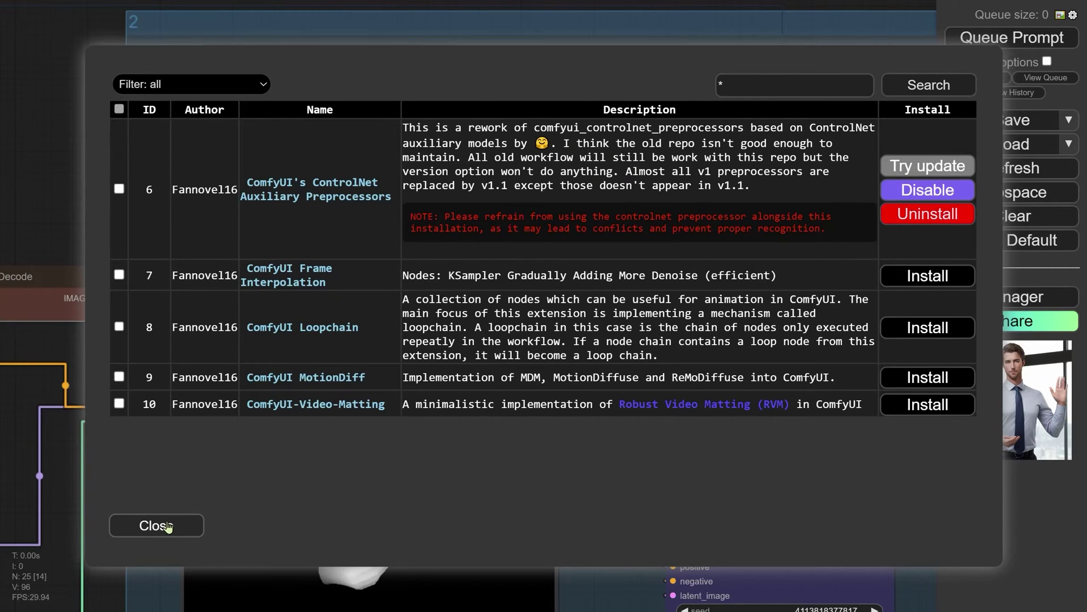
pyautogui.click(380, 498)
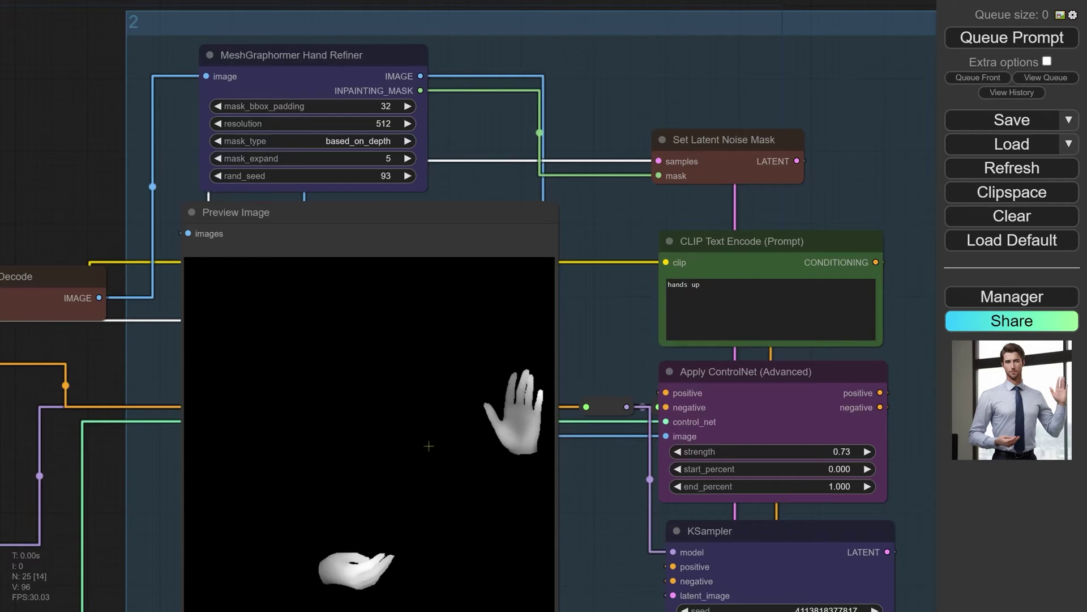
pyautogui.scroll(-3, 461, 345)
pyautogui.moveTo(567, 364); pyautogui.dragTo(652, 327)
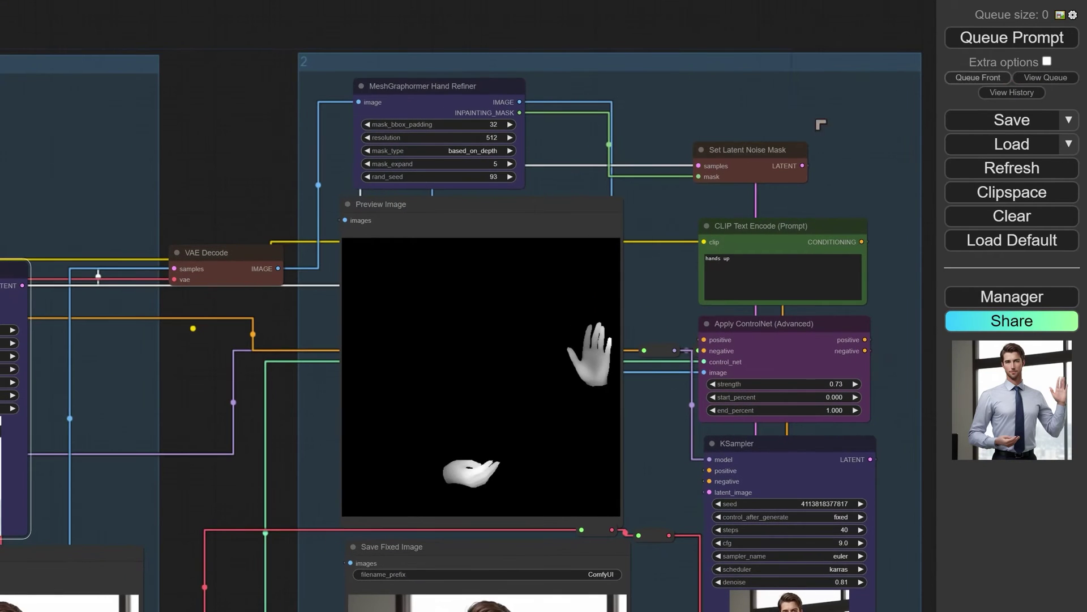
pyautogui.moveTo(206, 204); pyautogui.dragTo(378, 162)
pyautogui.moveTo(329, 381); pyautogui.dragTo(542, 259)
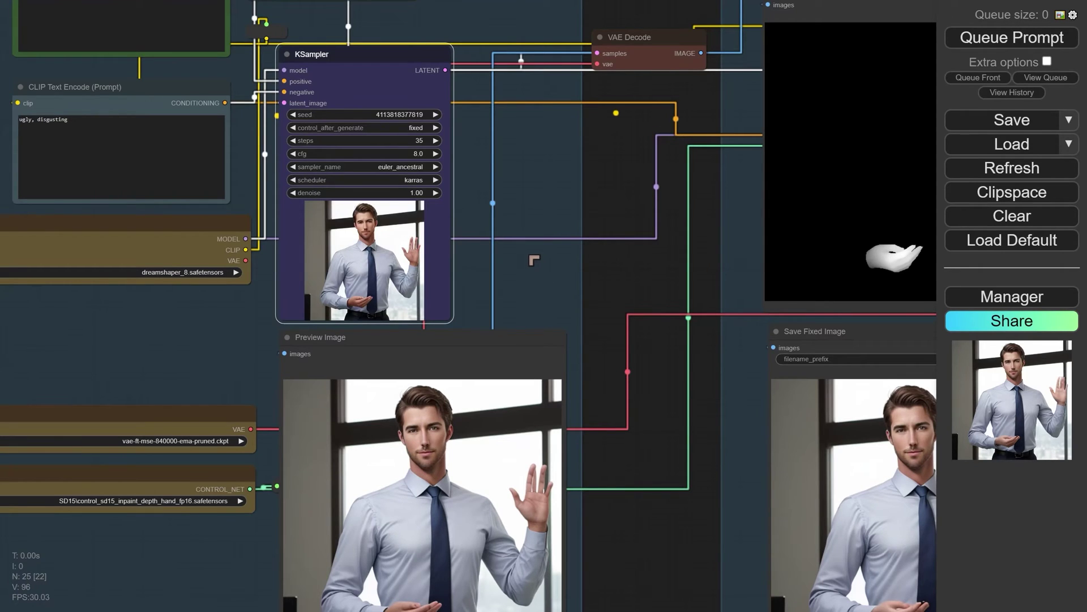
pyautogui.scroll(-1, 630, 325)
pyautogui.moveTo(628, 320); pyautogui.dragTo(489, 457)
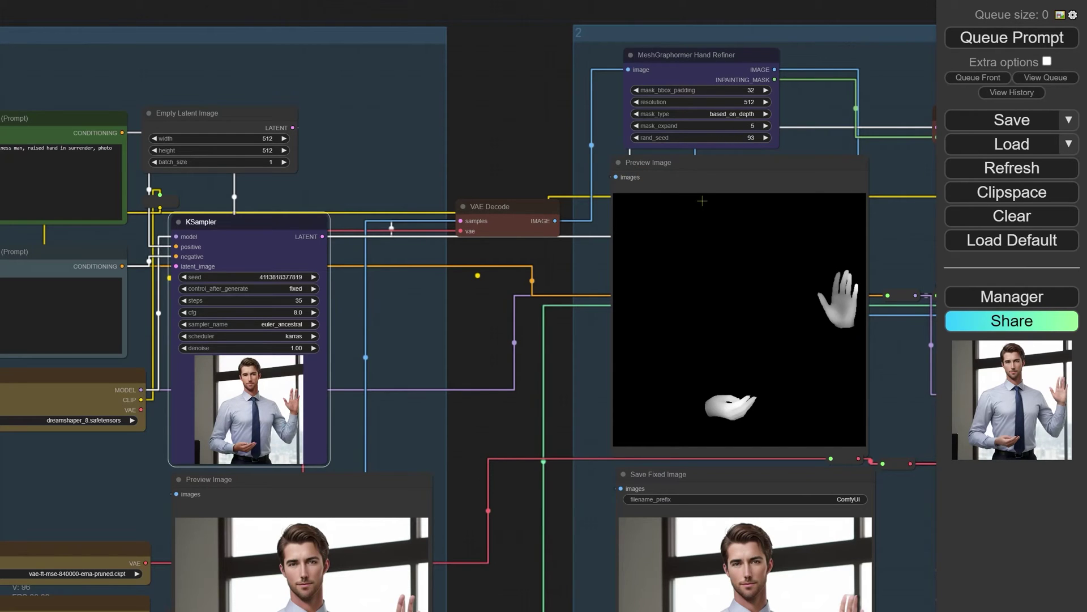
pyautogui.scroll(-5, 662, 305)
pyautogui.moveTo(51, 68); pyautogui.dragTo(187, 177)
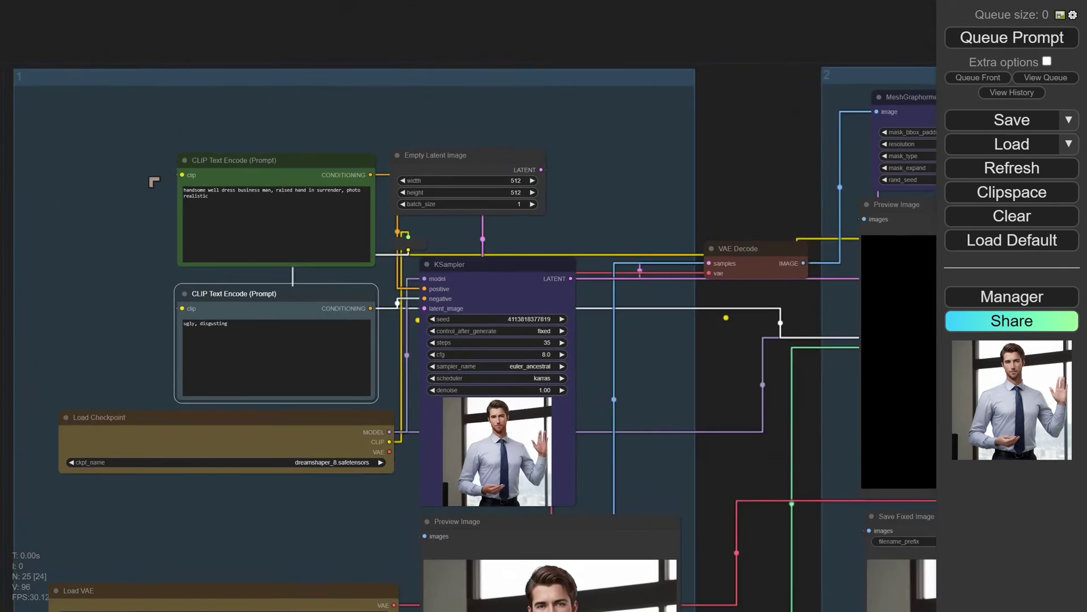
pyautogui.scroll(5, 181, 179)
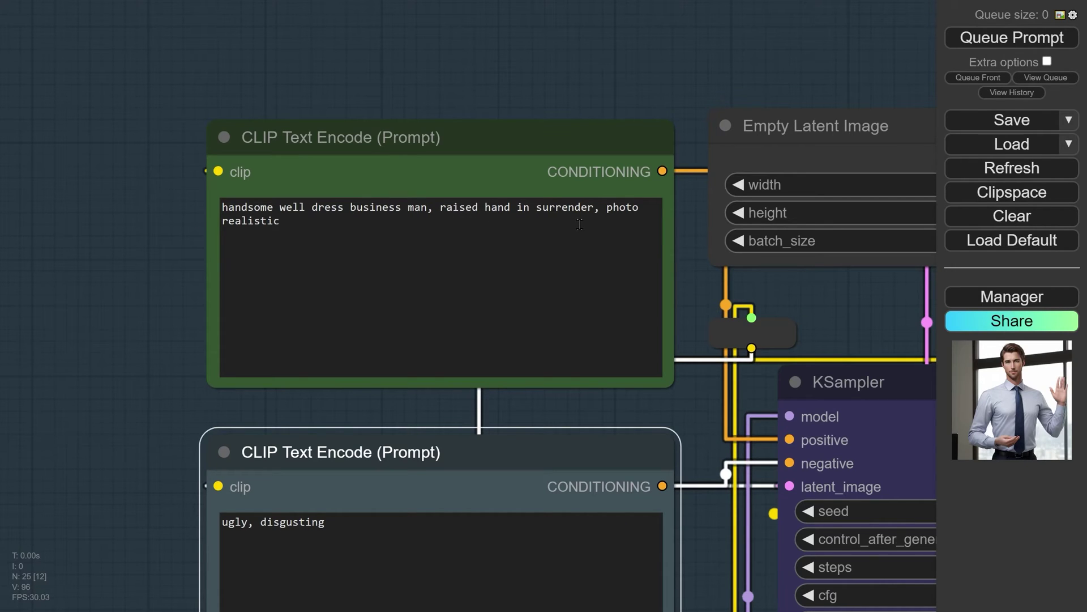
pyautogui.scroll(-2, 240, 263)
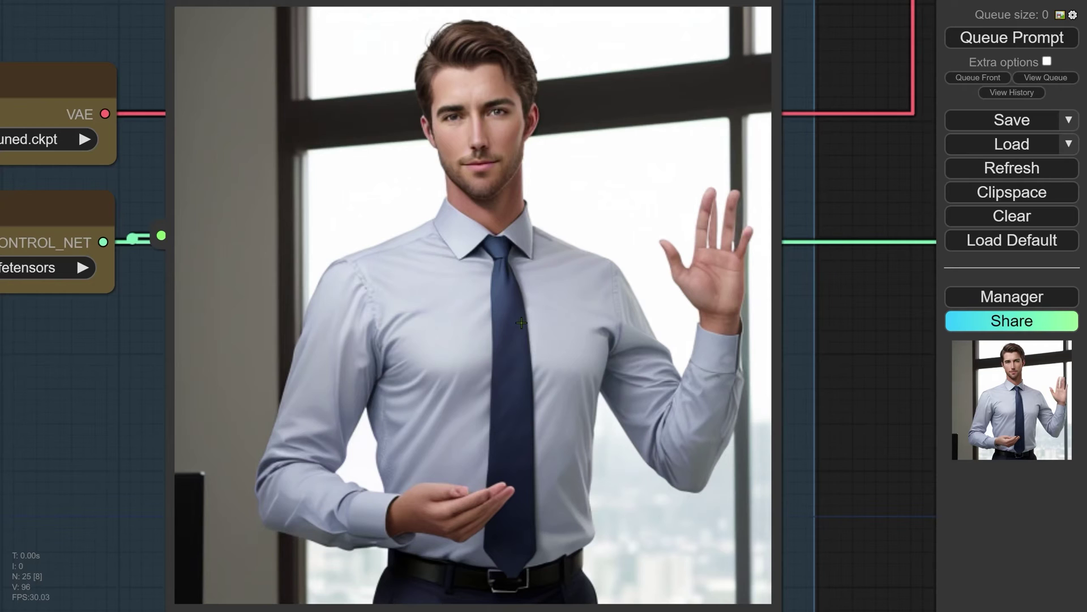
pyautogui.scroll(2, 754, 200)
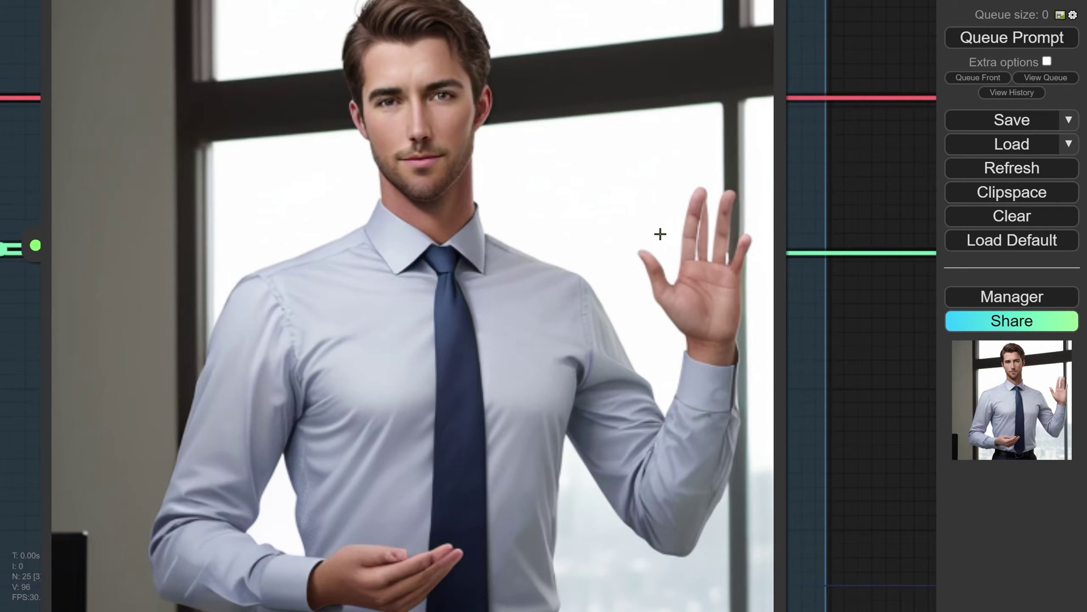
pyautogui.moveTo(448, 489); pyautogui.dragTo(459, 423)
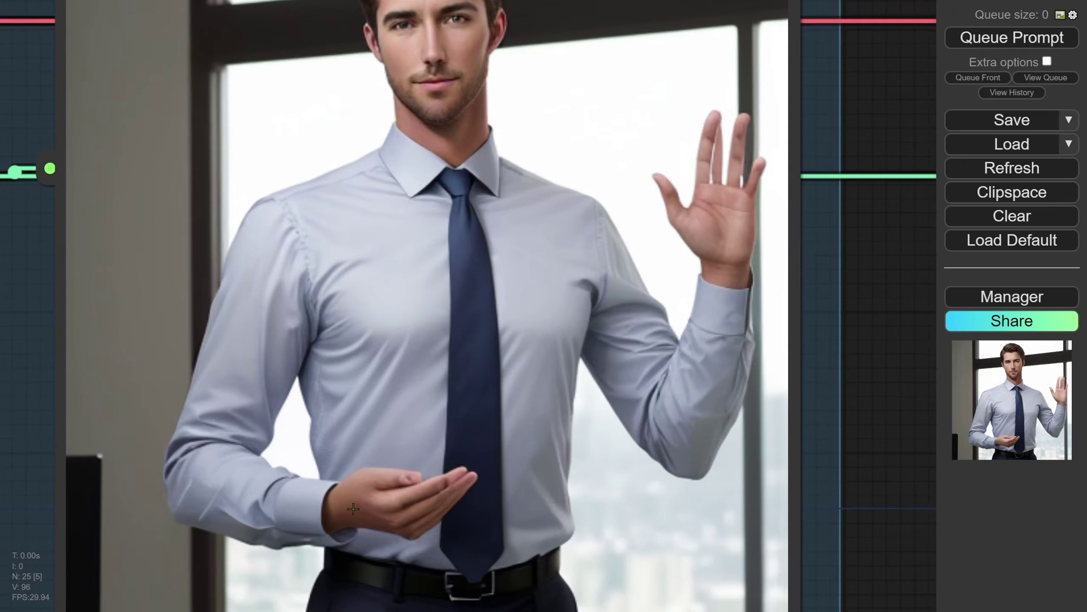
pyautogui.moveTo(520, 493); pyautogui.dragTo(447, 491)
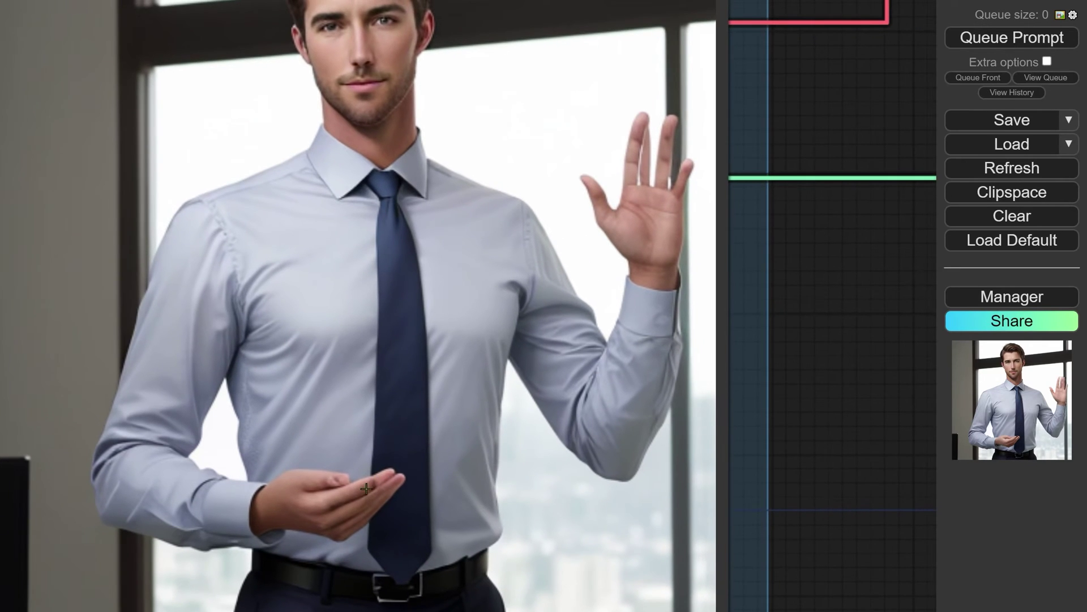
pyautogui.scroll(-3, 583, 386)
pyautogui.scroll(5, 553, 493)
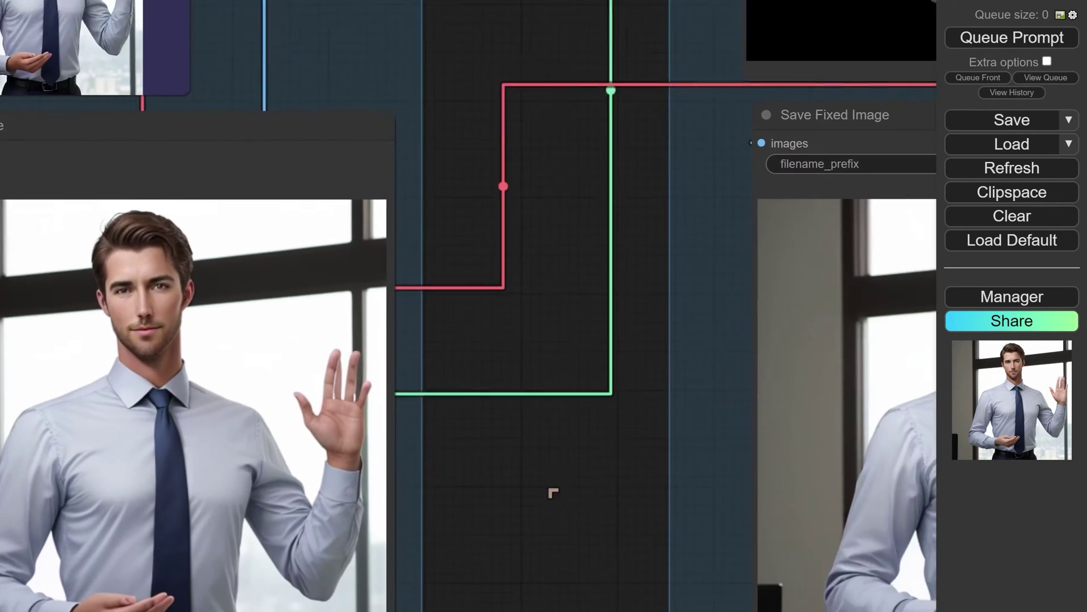
pyautogui.scroll(-5, 554, 492)
pyautogui.scroll(2, 376, 517)
pyautogui.moveTo(372, 267); pyautogui.dragTo(305, 344)
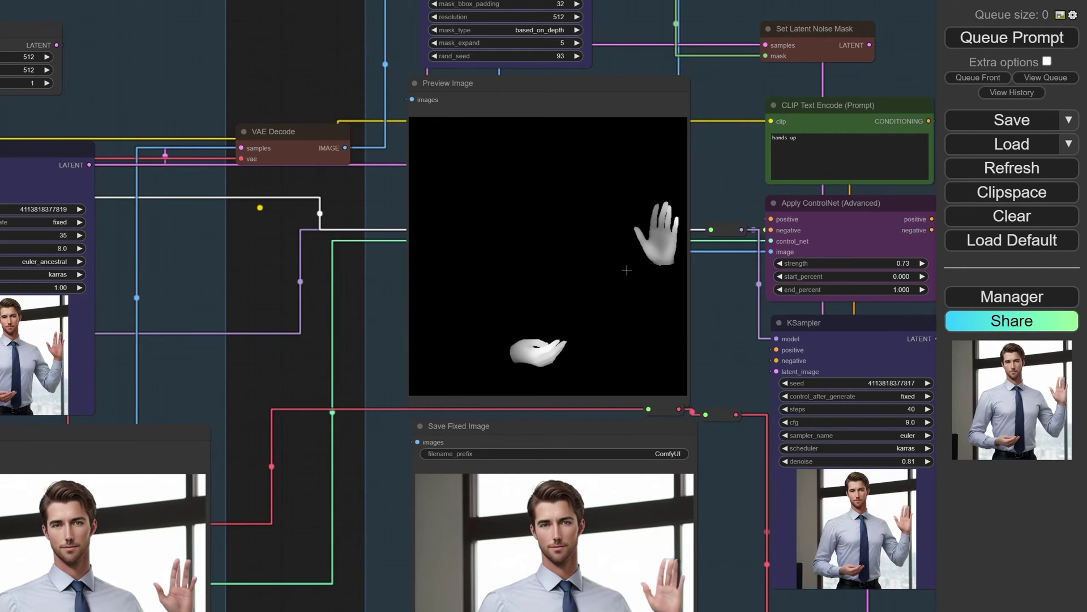
pyautogui.scroll(10, 534, 370)
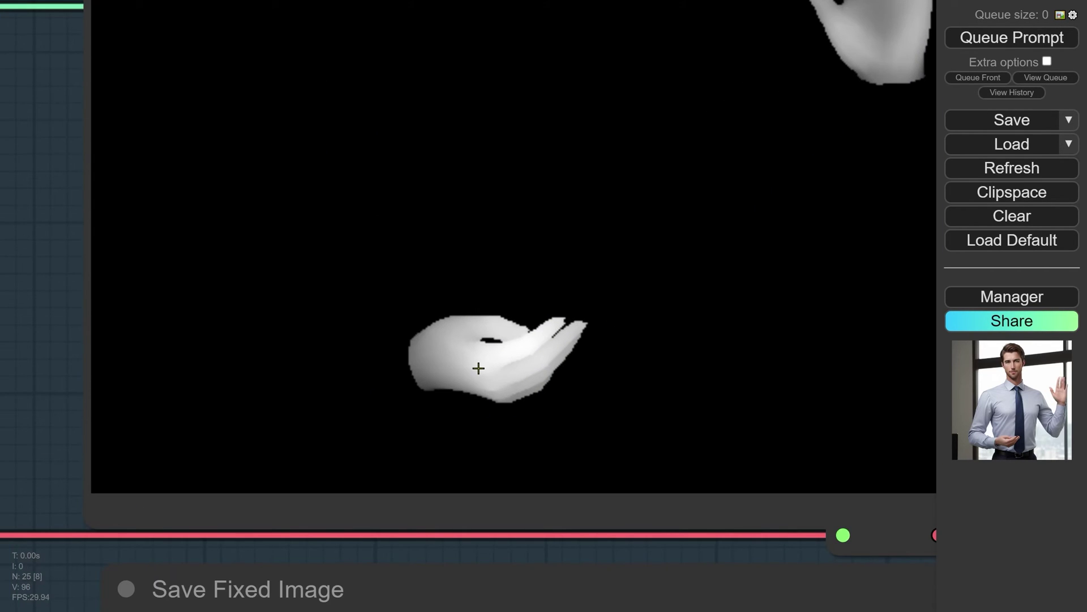
pyautogui.scroll(-8, 532, 351)
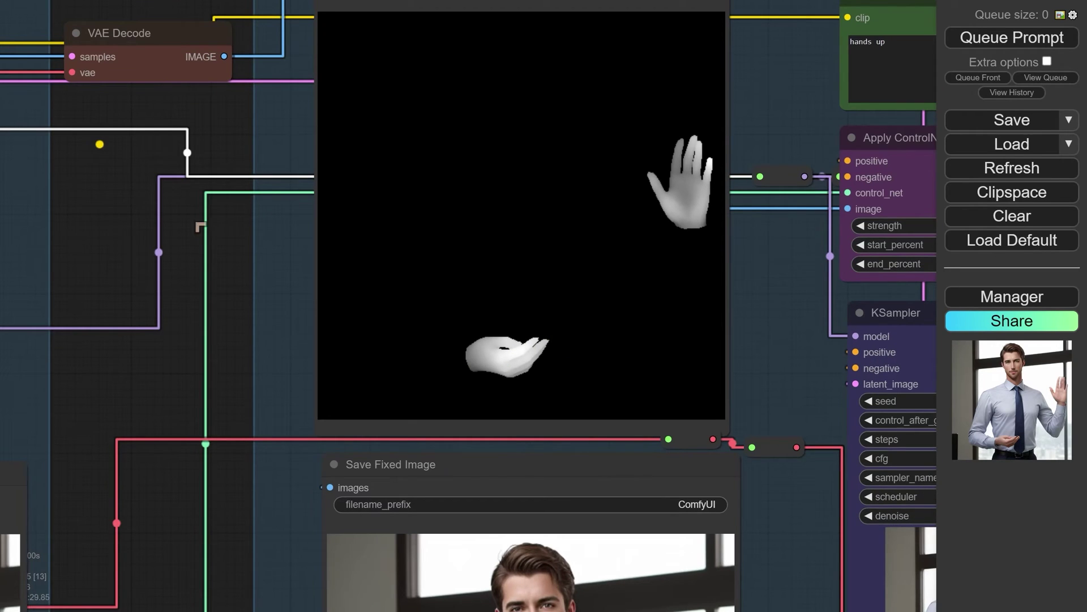
pyautogui.scroll(-2, 240, 232)
pyautogui.moveTo(292, 12); pyautogui.dragTo(235, 235)
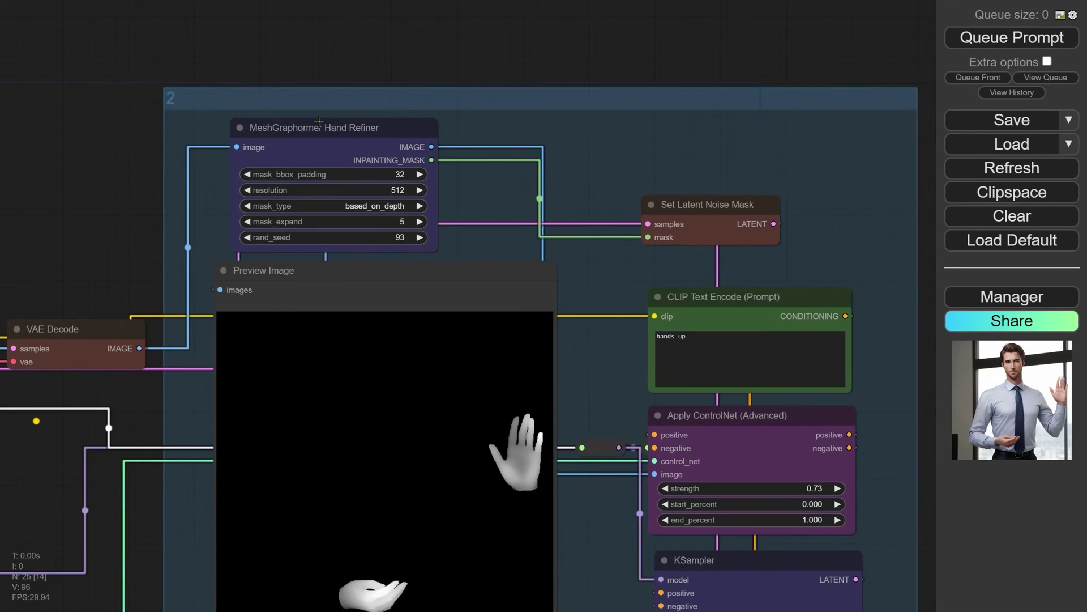
pyautogui.click(318, 125)
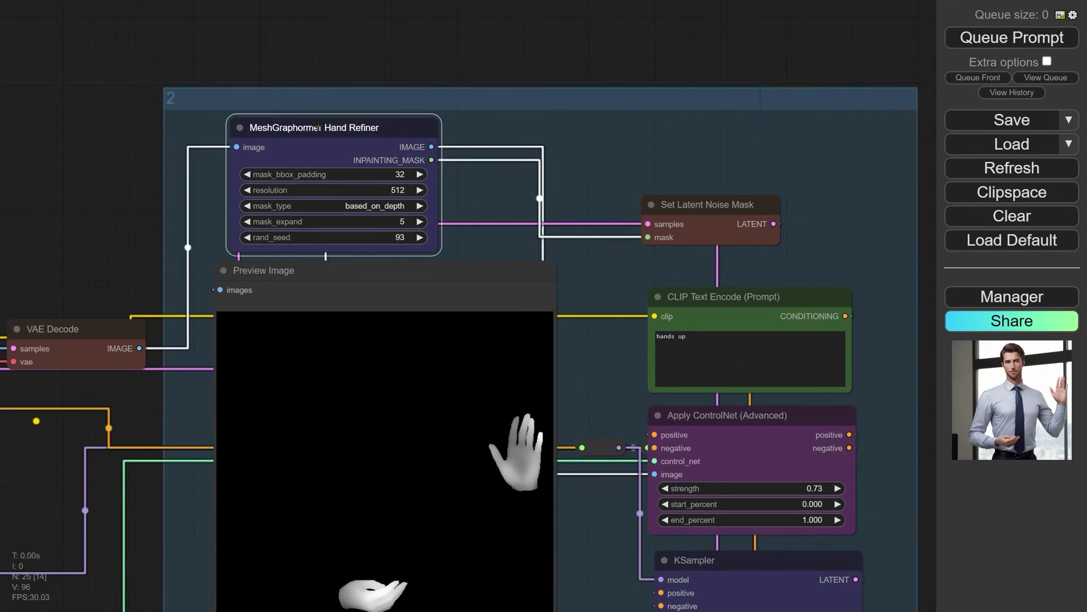
pyautogui.click(687, 205)
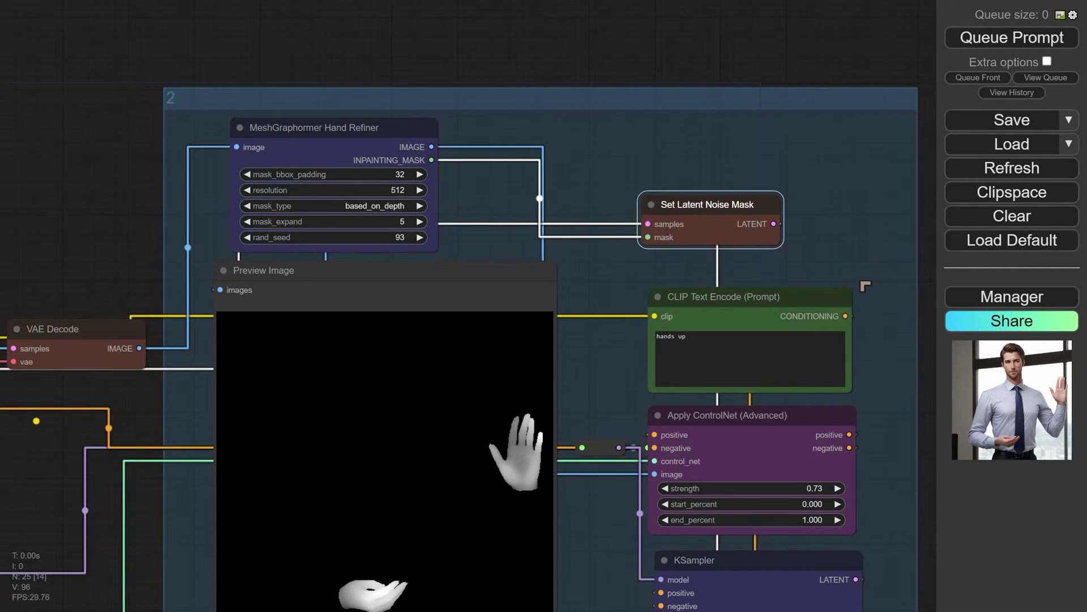
pyautogui.moveTo(866, 286); pyautogui.dragTo(772, 156)
pyautogui.moveTo(793, 369); pyautogui.dragTo(698, 216)
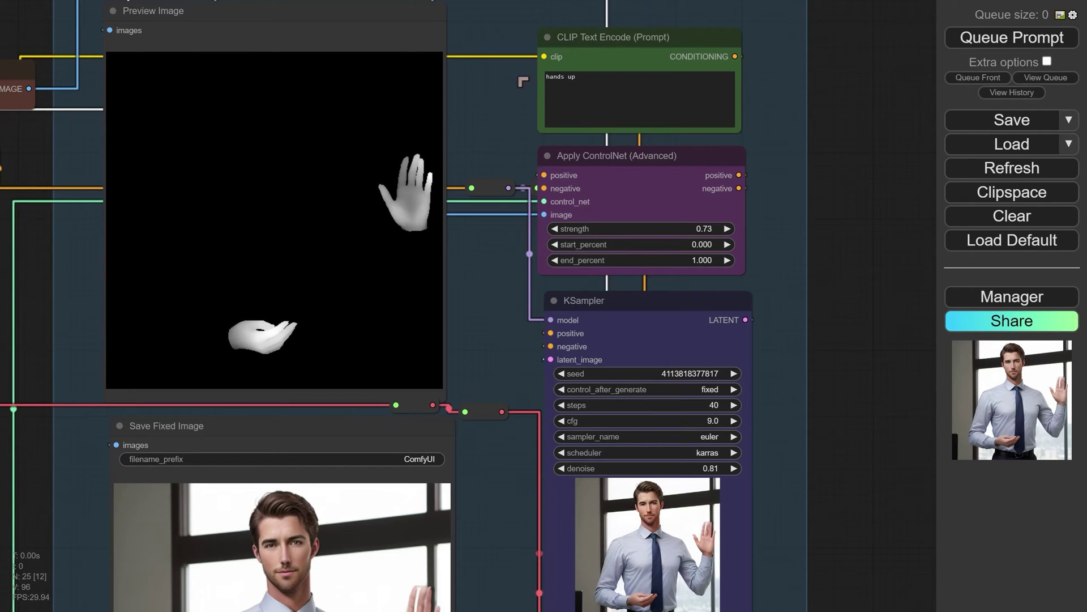
pyautogui.moveTo(792, 280); pyautogui.dragTo(782, 211)
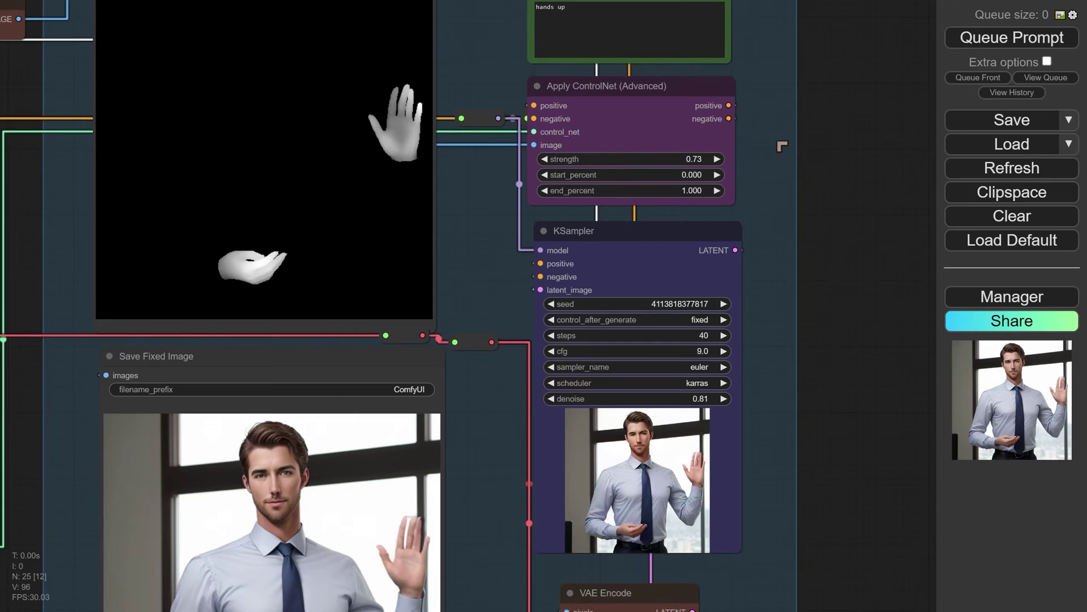
pyautogui.scroll(3, 760, 161)
pyautogui.scroll(1, 698, 119)
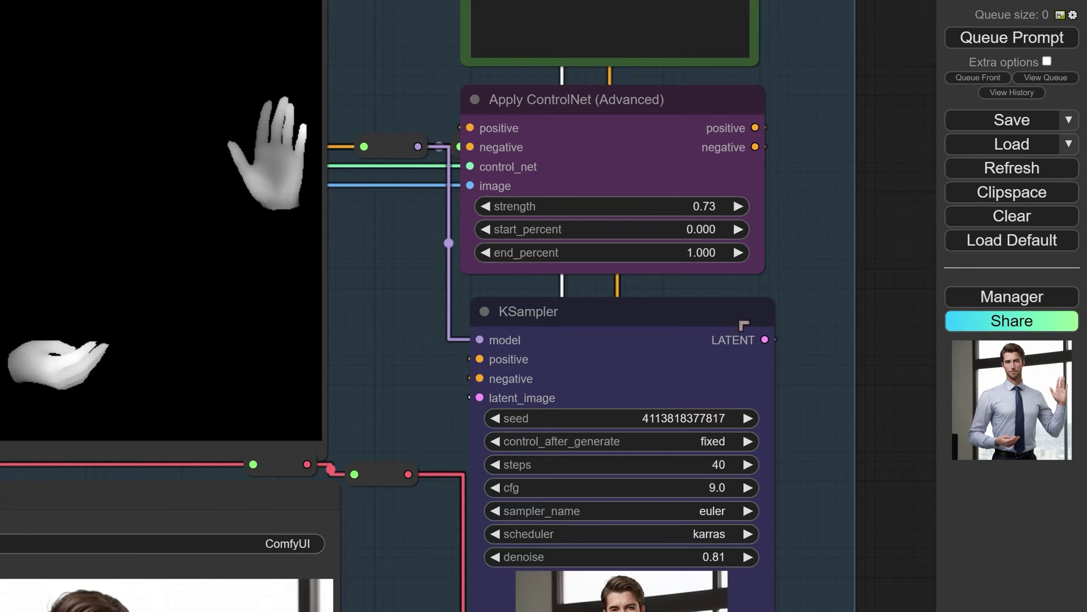
pyautogui.scroll(-1, 795, 436)
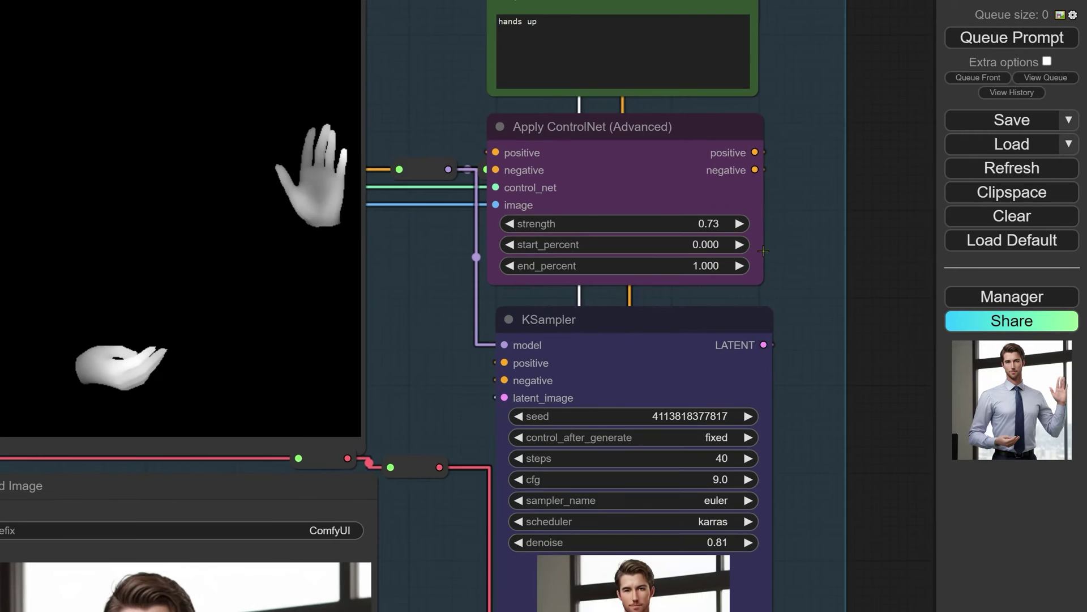
pyautogui.moveTo(821, 380); pyautogui.dragTo(870, 70)
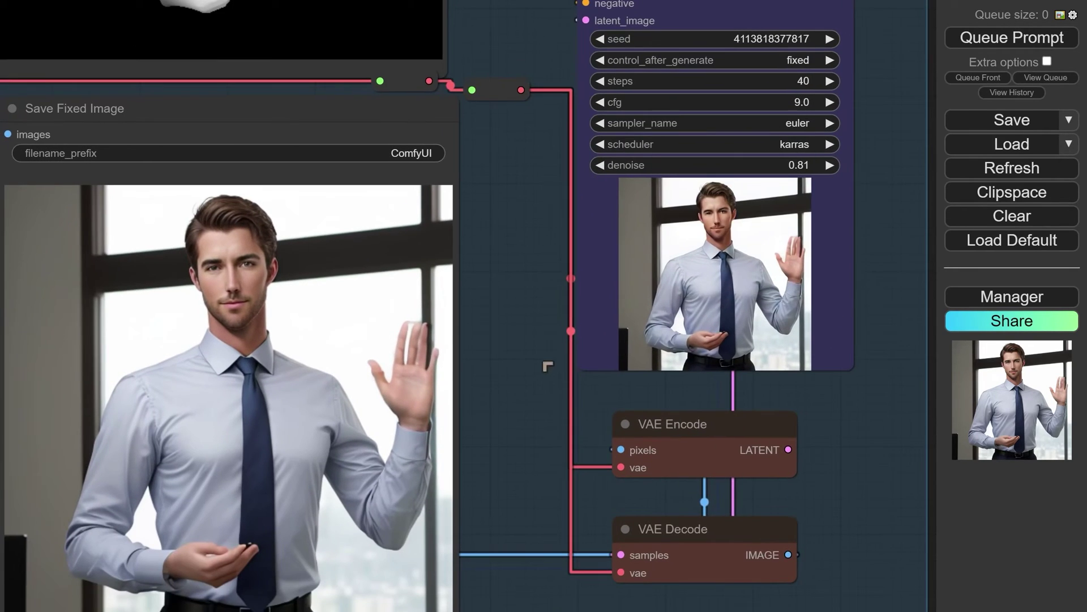
pyautogui.moveTo(866, 333); pyautogui.dragTo(824, 503)
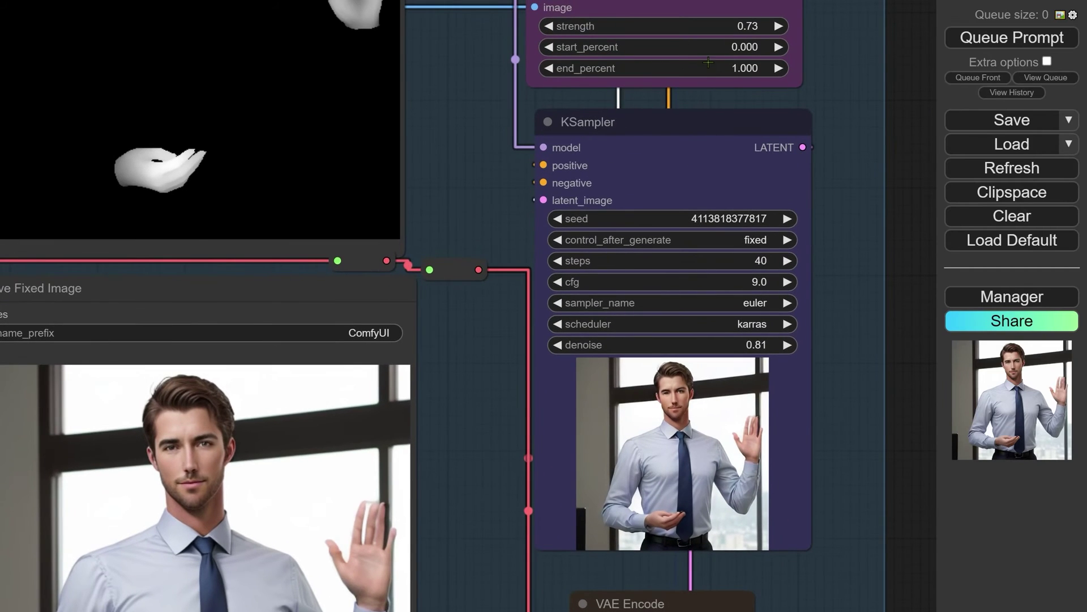
pyautogui.moveTo(636, 148); pyautogui.dragTo(635, 147)
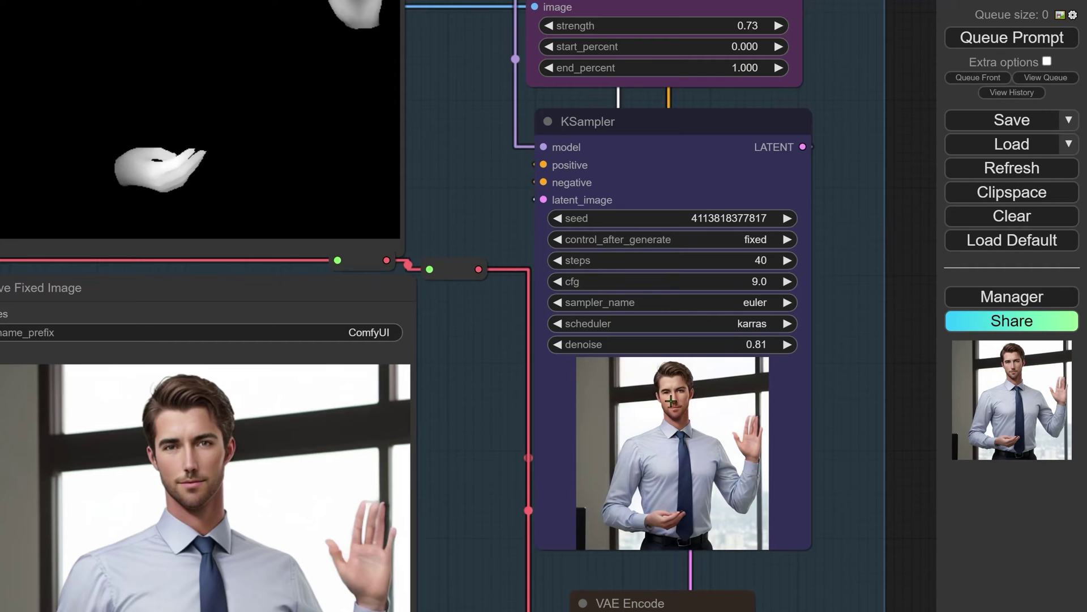
pyautogui.moveTo(415, 475); pyautogui.dragTo(476, 301)
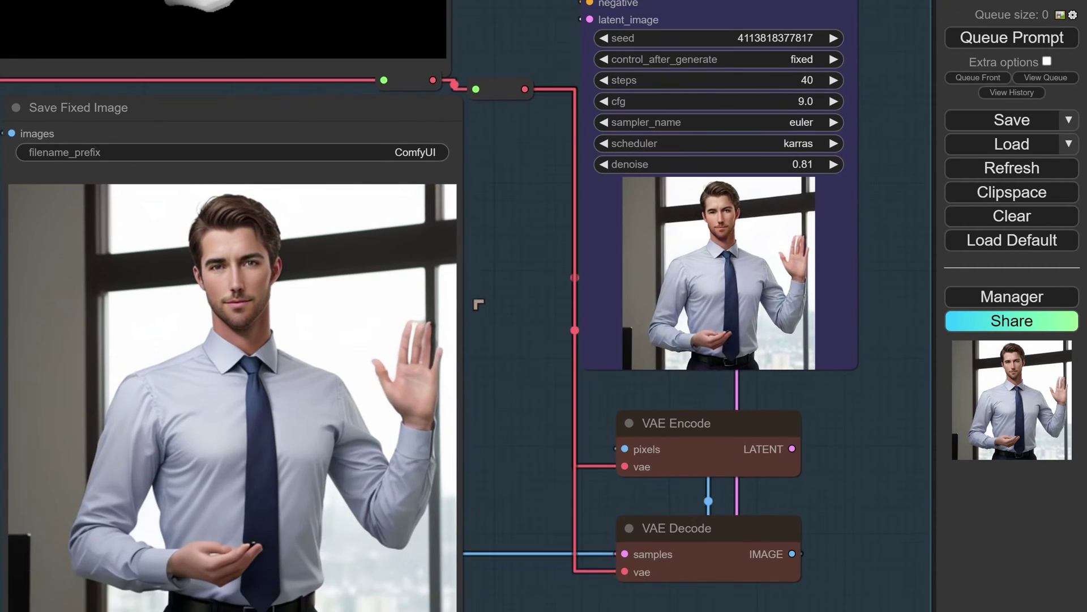
pyautogui.moveTo(447, 377); pyautogui.dragTo(617, 262)
pyautogui.scroll(2, 616, 262)
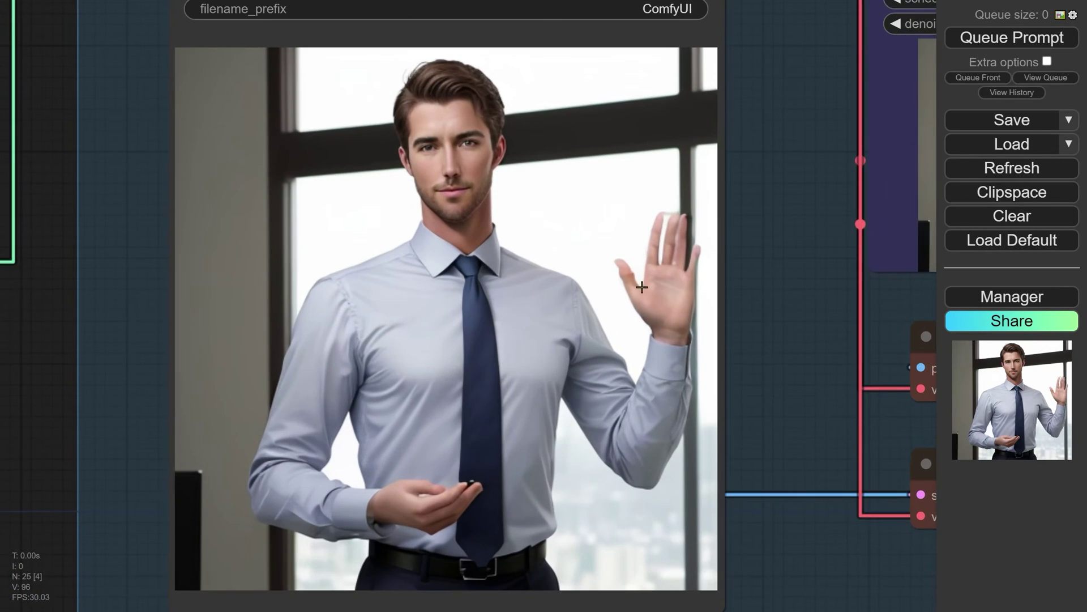
pyautogui.scroll(2, 412, 498)
pyautogui.scroll(-1, 473, 474)
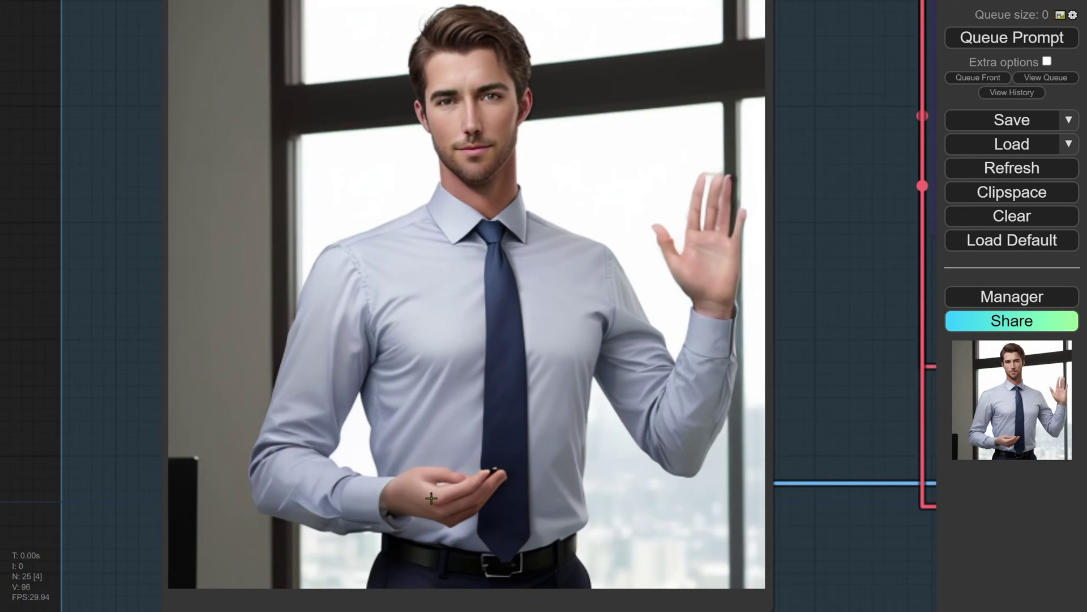
pyautogui.scroll(3, 529, 491)
pyautogui.scroll(-2, 501, 501)
pyautogui.scroll(5, 495, 442)
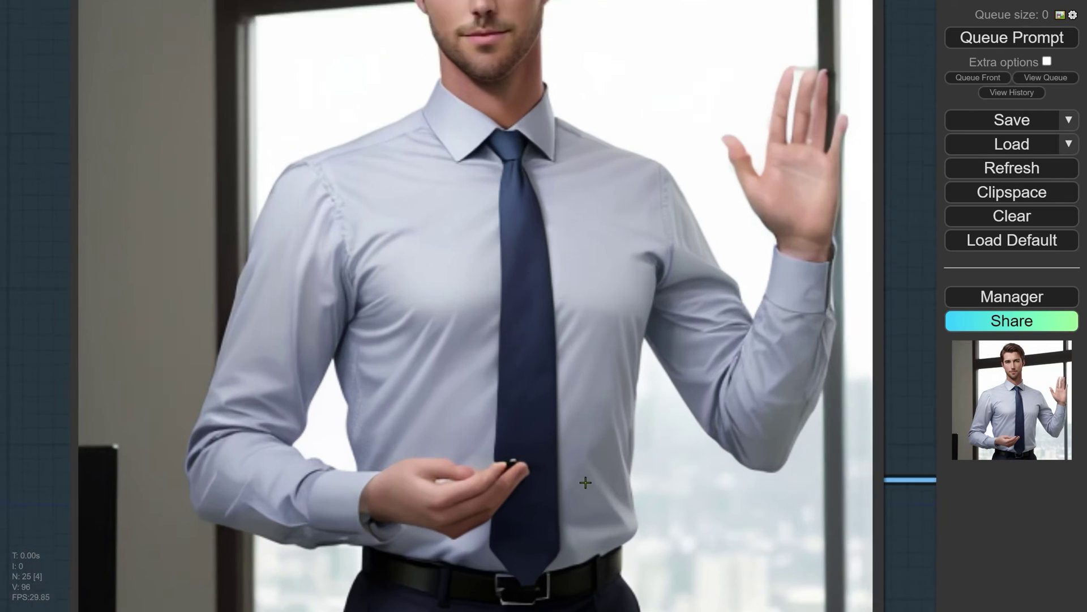
pyautogui.scroll(2, 496, 454)
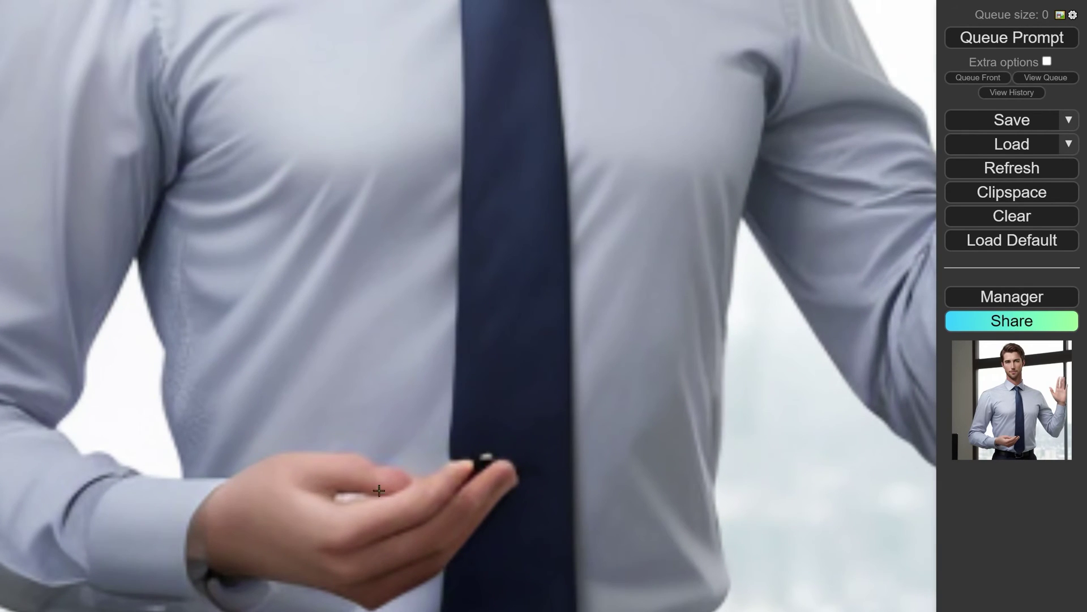
pyautogui.scroll(-2, 367, 485)
pyautogui.scroll(-3, 339, 501)
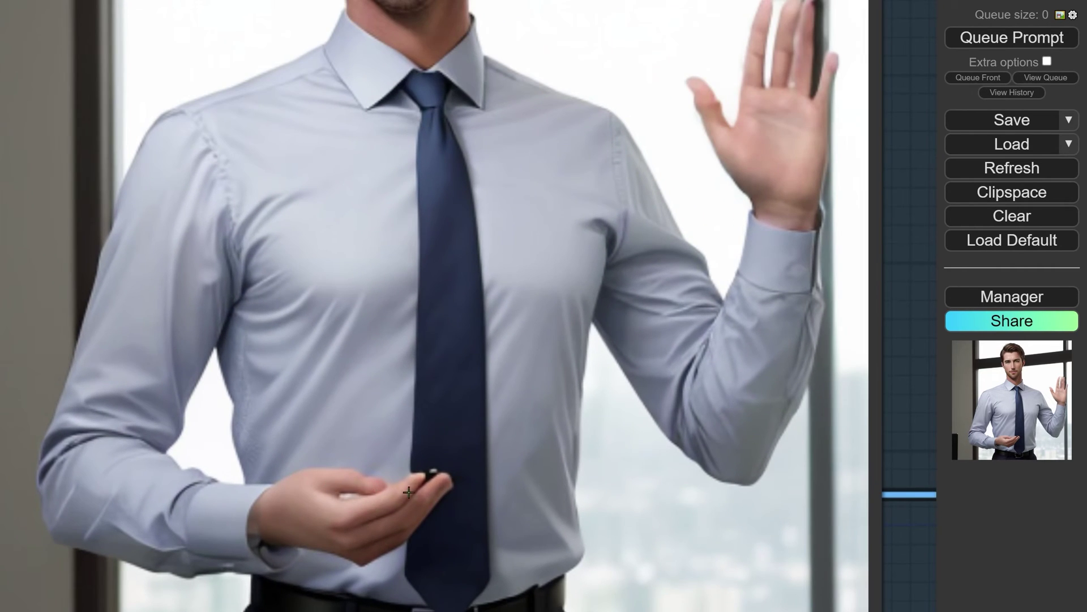
pyautogui.scroll(5, 631, 449)
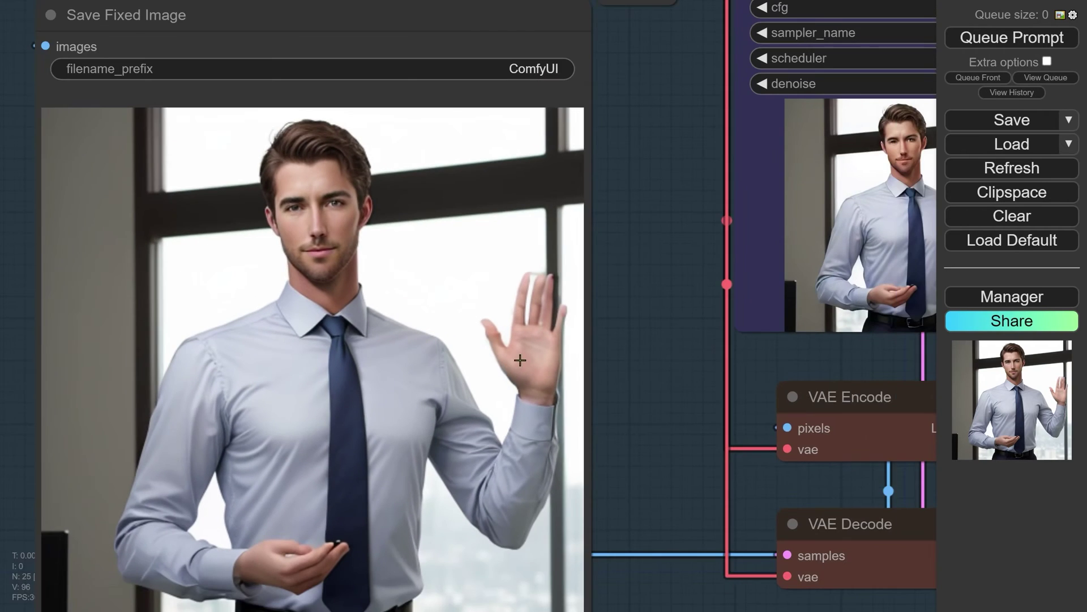
pyautogui.scroll(-2, 520, 361)
pyautogui.moveTo(457, 313); pyautogui.dragTo(391, 316)
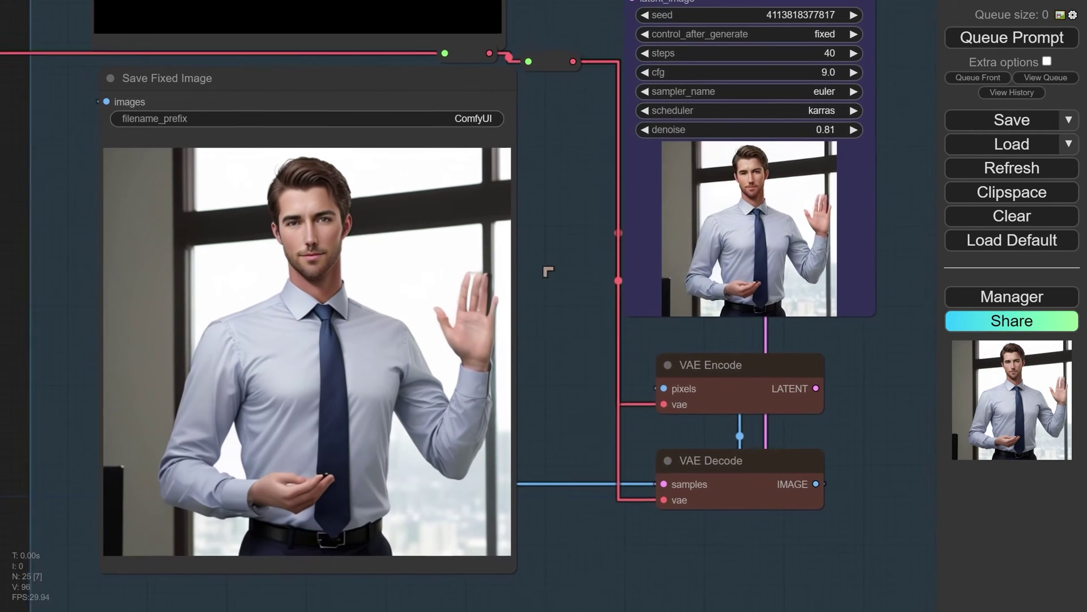
pyautogui.scroll(-2, 547, 271)
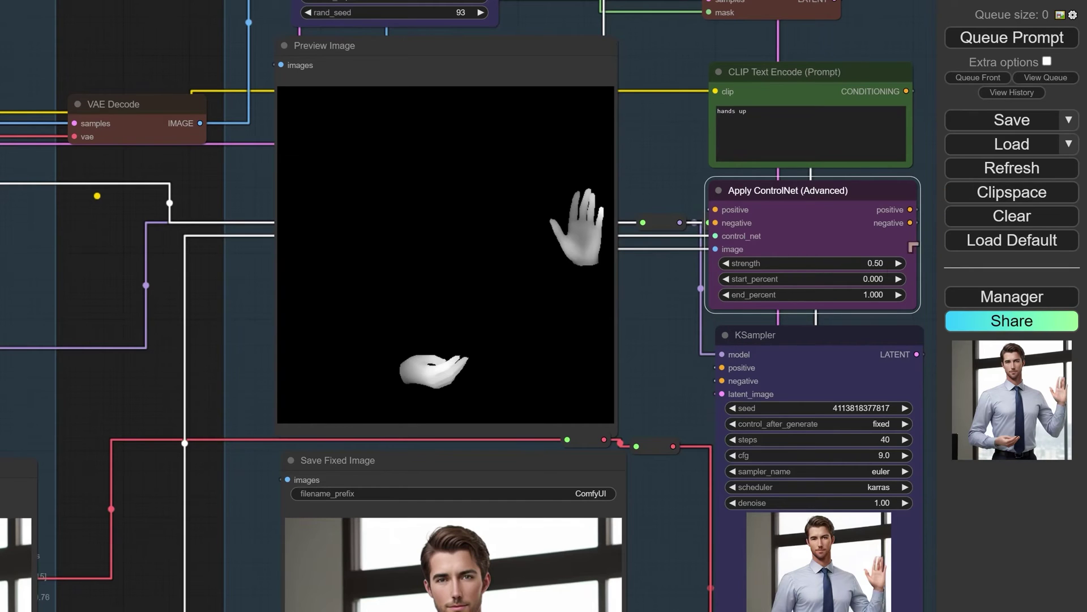
# Step: Queue the workflow with denoise 1.00 and zoom to the fixed image output
pyautogui.click(978, 41)
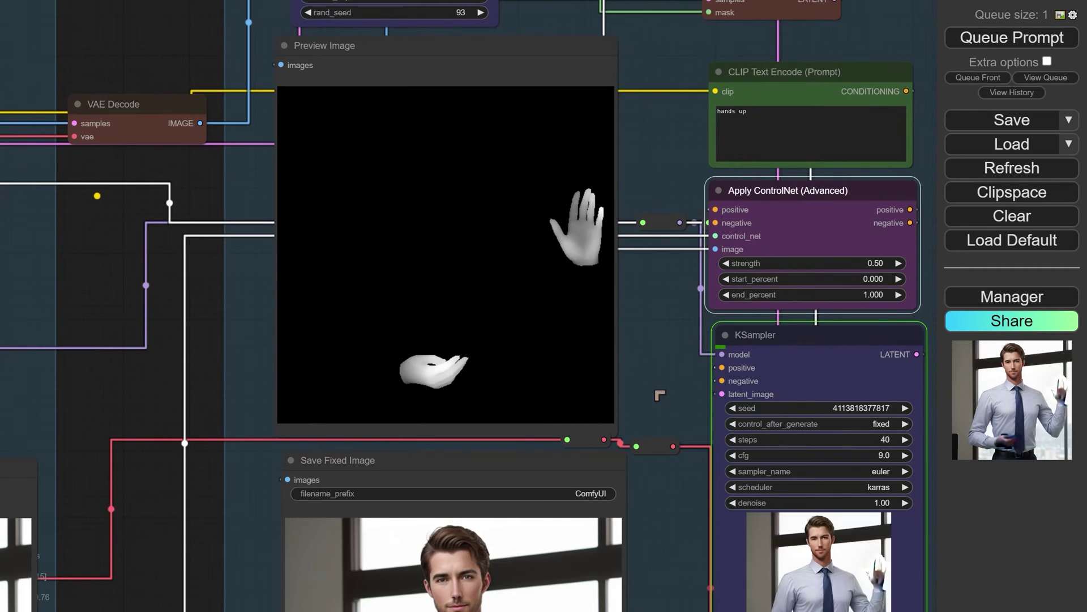
pyautogui.scroll(-3, 662, 379)
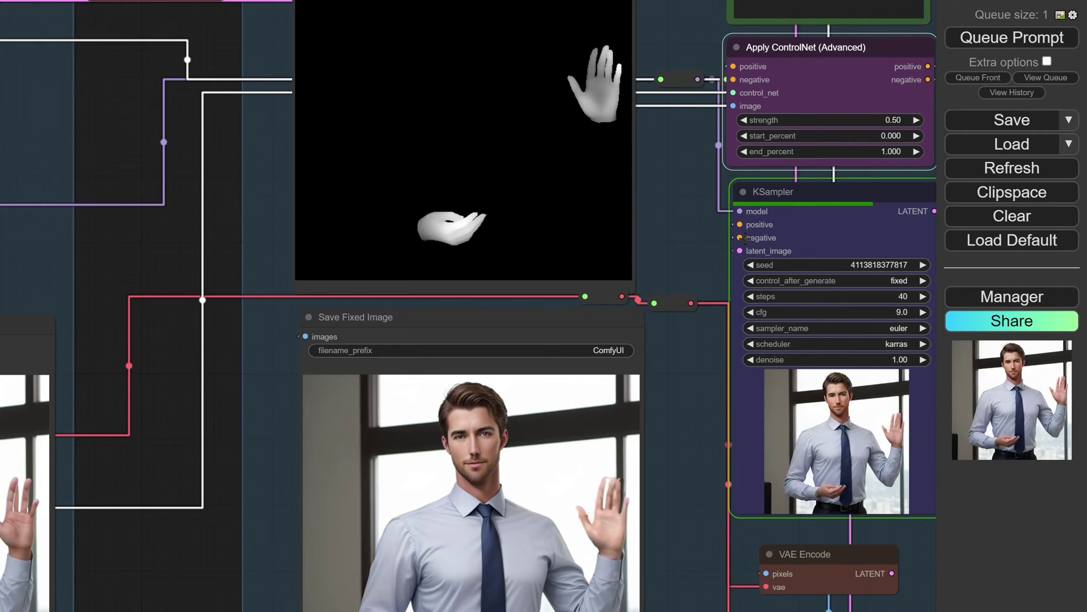
pyautogui.moveTo(691, 494); pyautogui.dragTo(772, 210)
pyautogui.scroll(5, 714, 274)
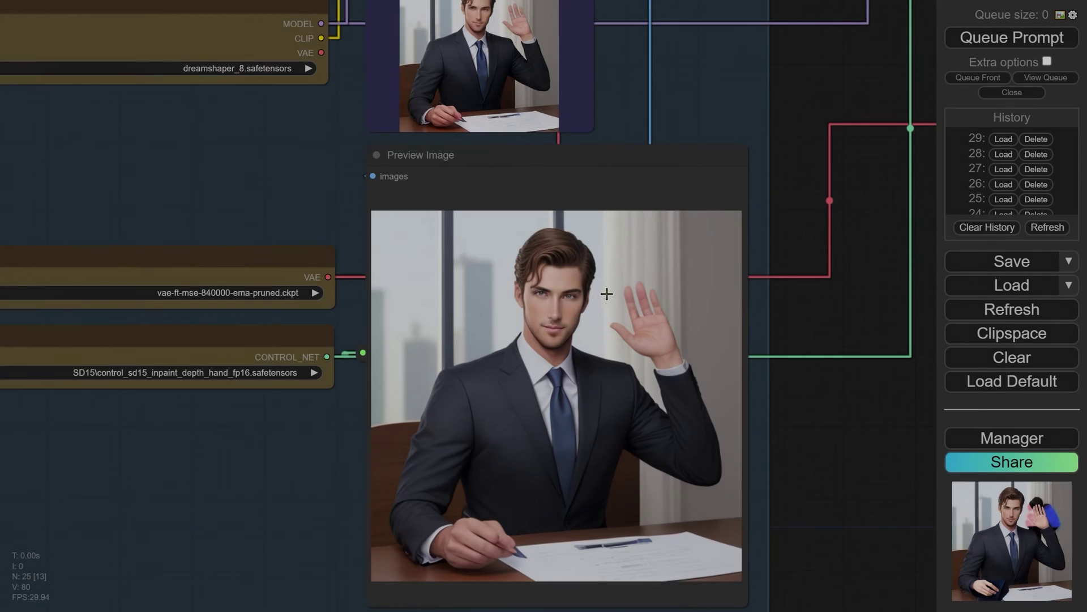
# Step: Zoom in and out around the seated businessman run's Preview Image to inspect the blotched hand
pyautogui.scroll(5, 596, 310)
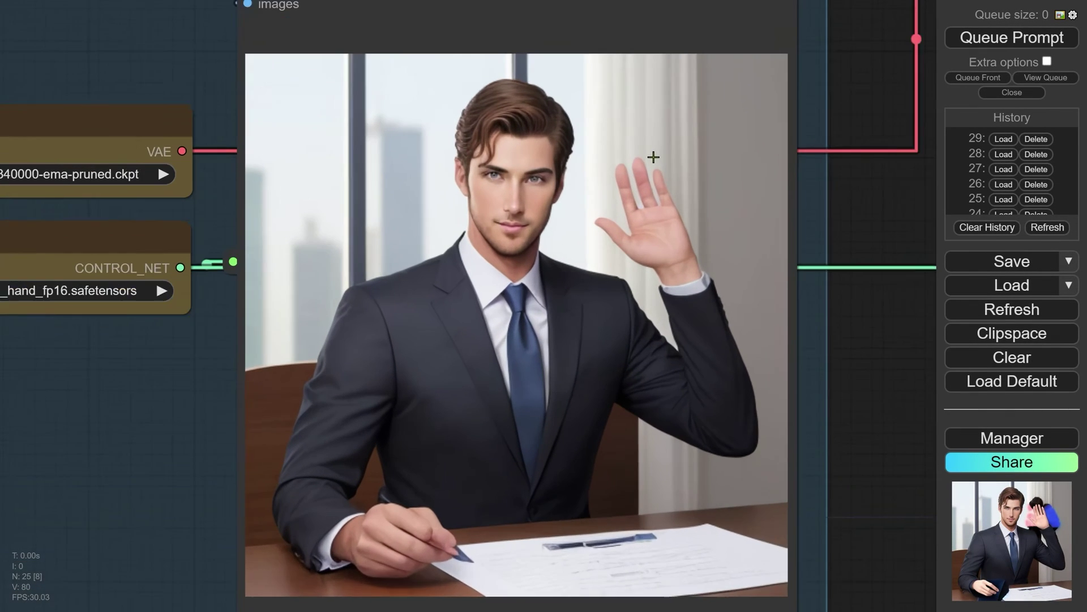
pyautogui.scroll(2, 640, 182)
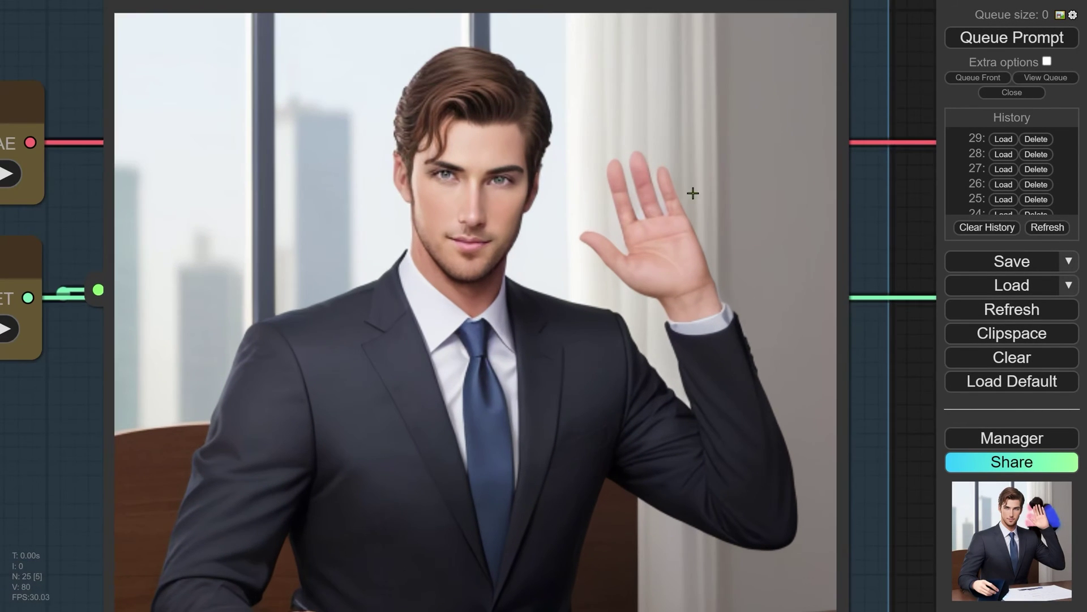
pyautogui.scroll(-5, 652, 173)
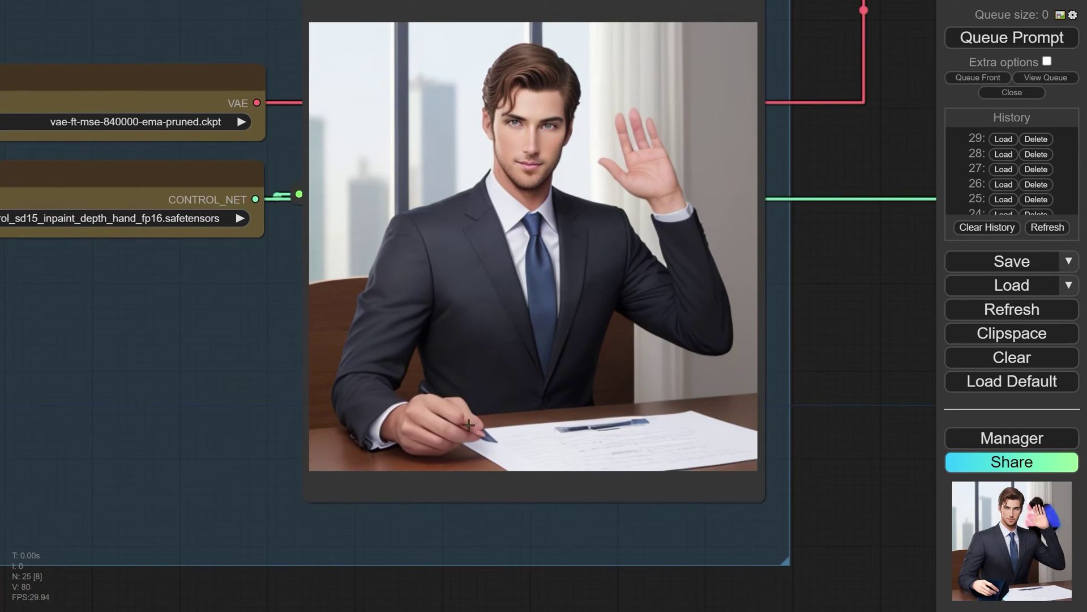
pyautogui.scroll(3, 459, 426)
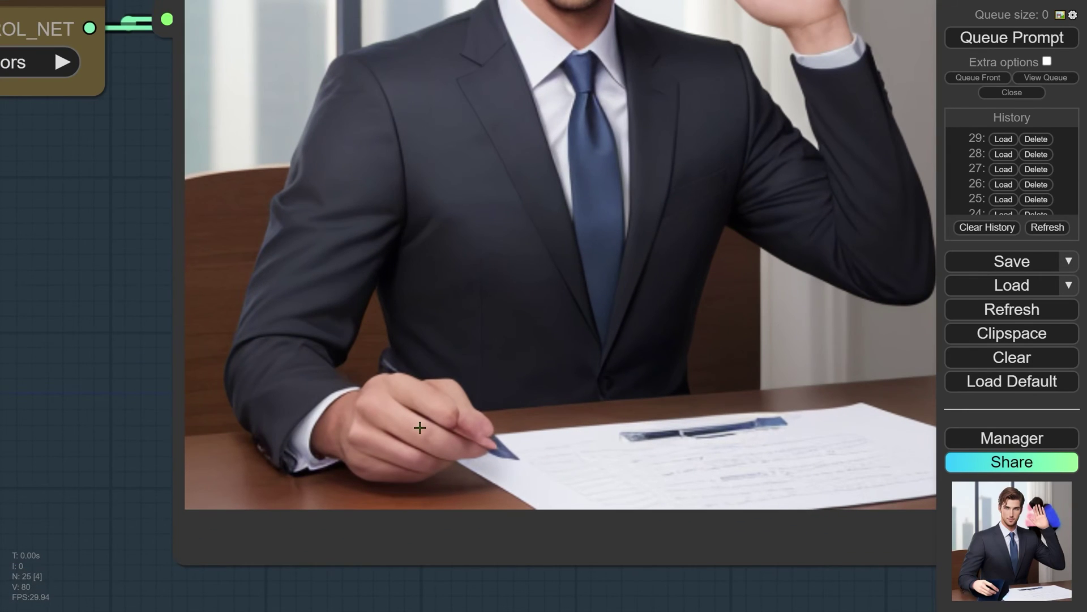
pyautogui.scroll(-6, 420, 427)
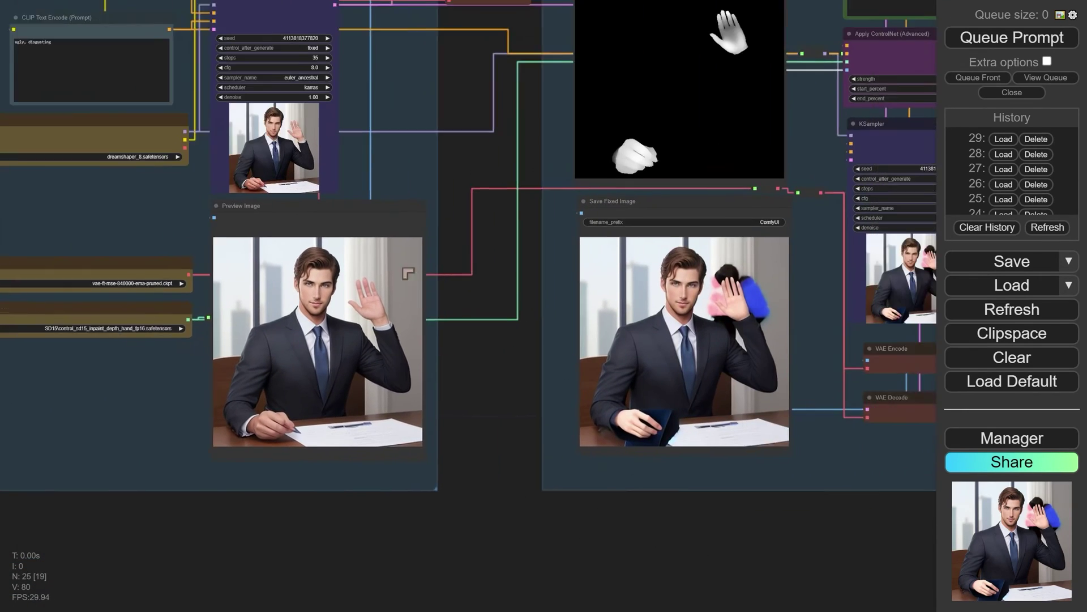
pyautogui.moveTo(503, 276); pyautogui.dragTo(372, 238)
pyautogui.scroll(7, 493, 233)
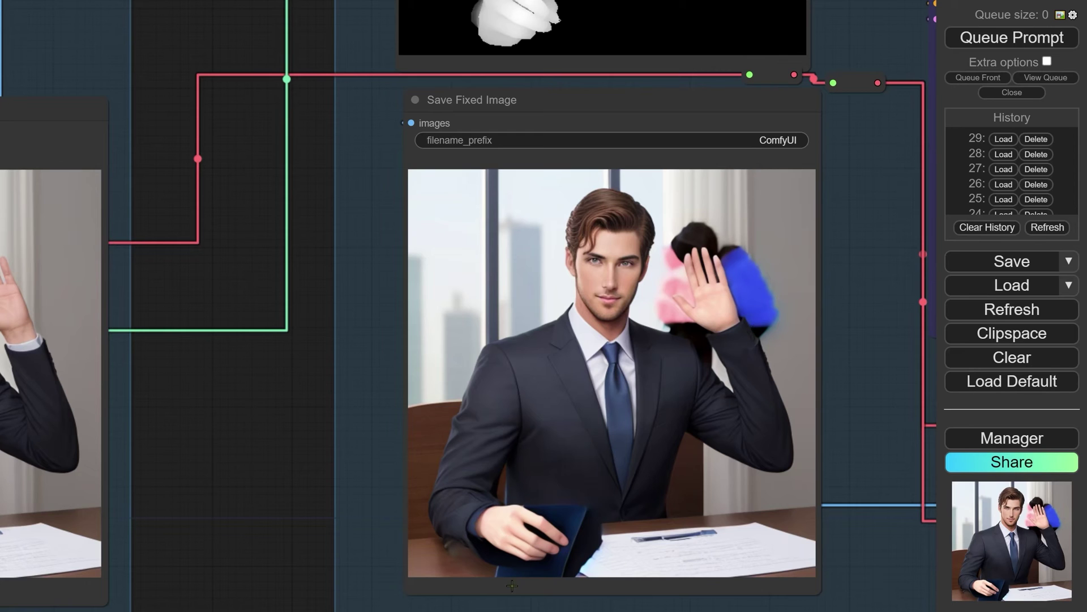
pyautogui.scroll(-5, 593, 545)
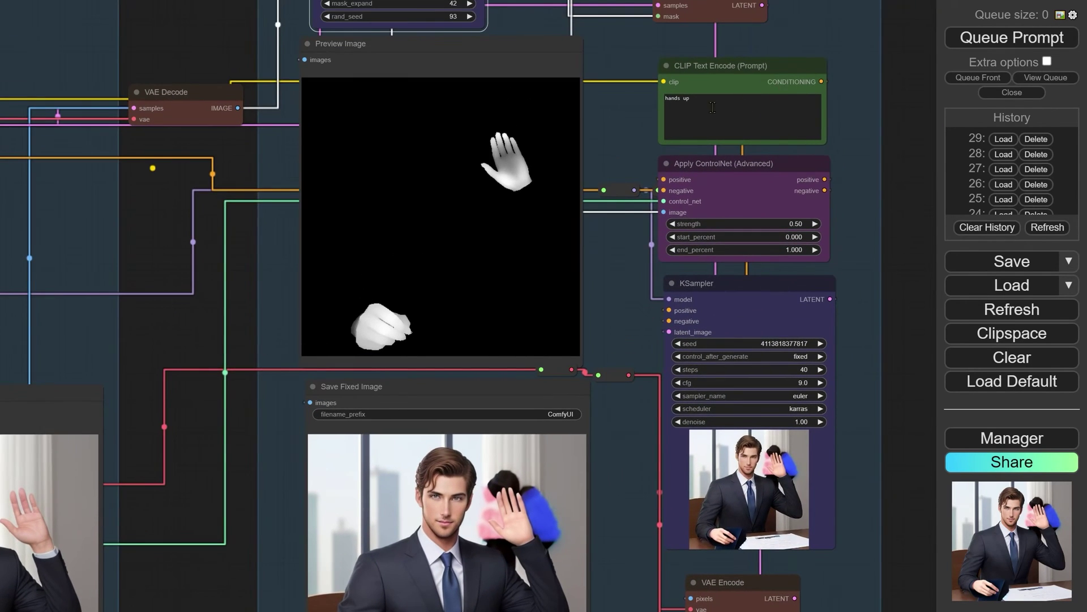
pyautogui.scroll(1, 712, 108)
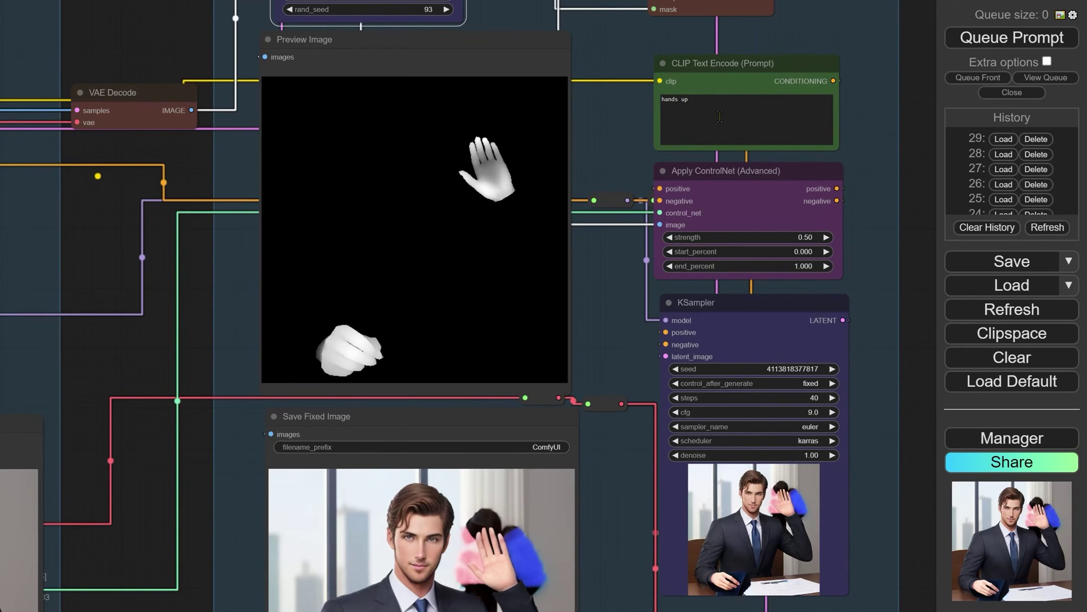
pyautogui.click(704, 109)
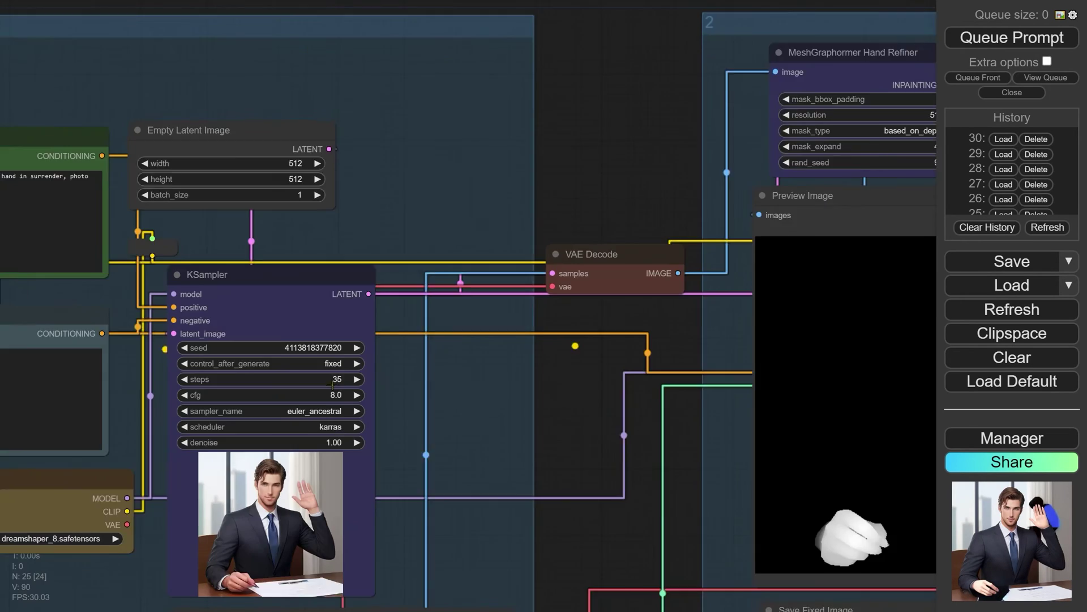
# Step: Lower mask_expand from 42 to 13, rerun, and zoom in to check the raised hand
pyautogui.scroll(3, 497, 418)
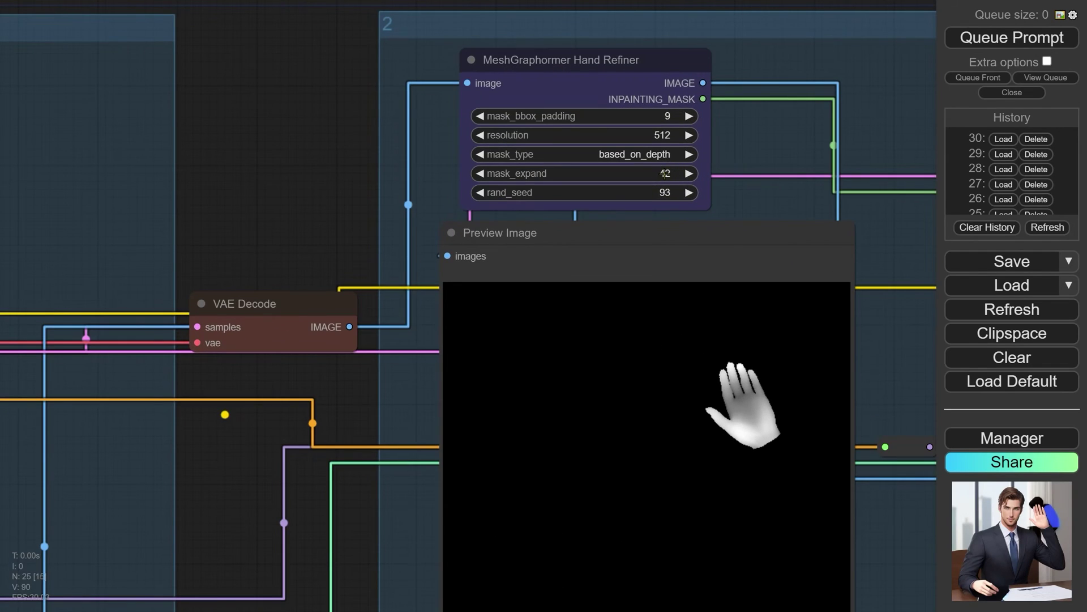
pyautogui.moveTo(665, 174); pyautogui.dragTo(657, 182)
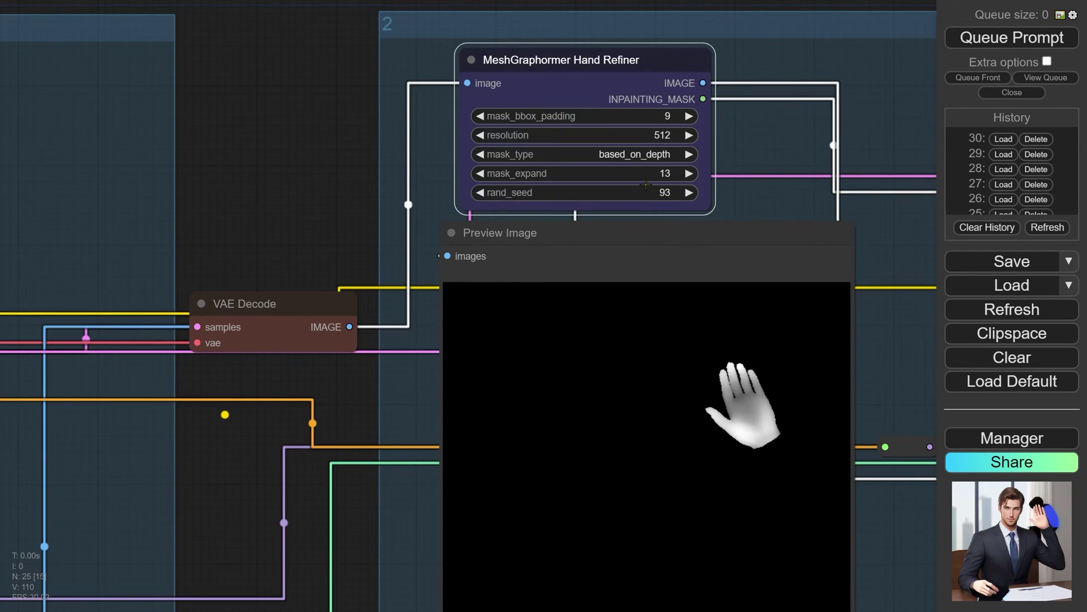
pyautogui.click(1052, 34)
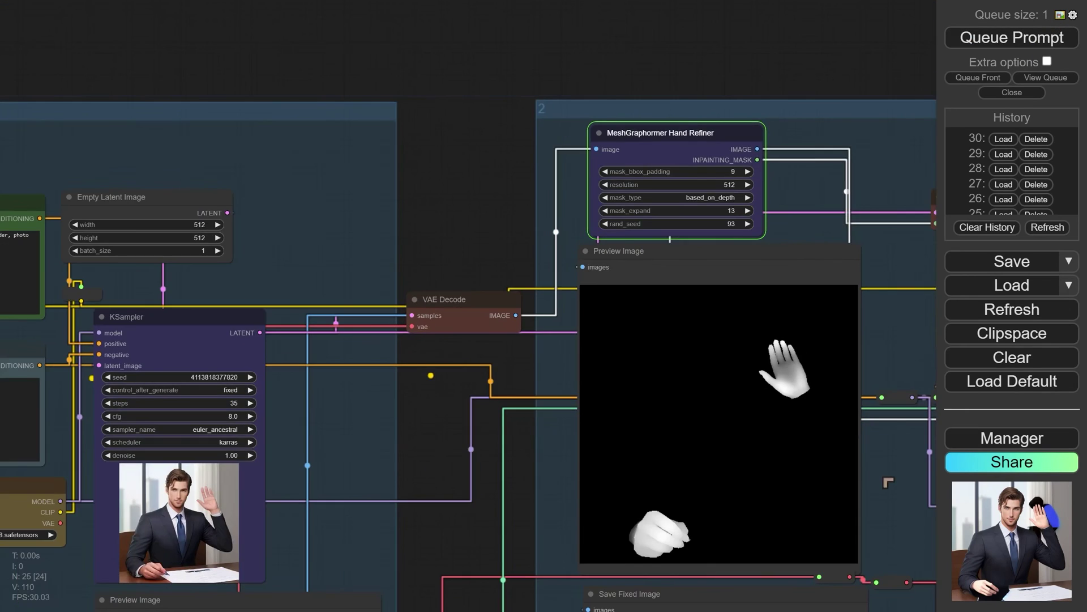
pyautogui.scroll(3, 780, 193)
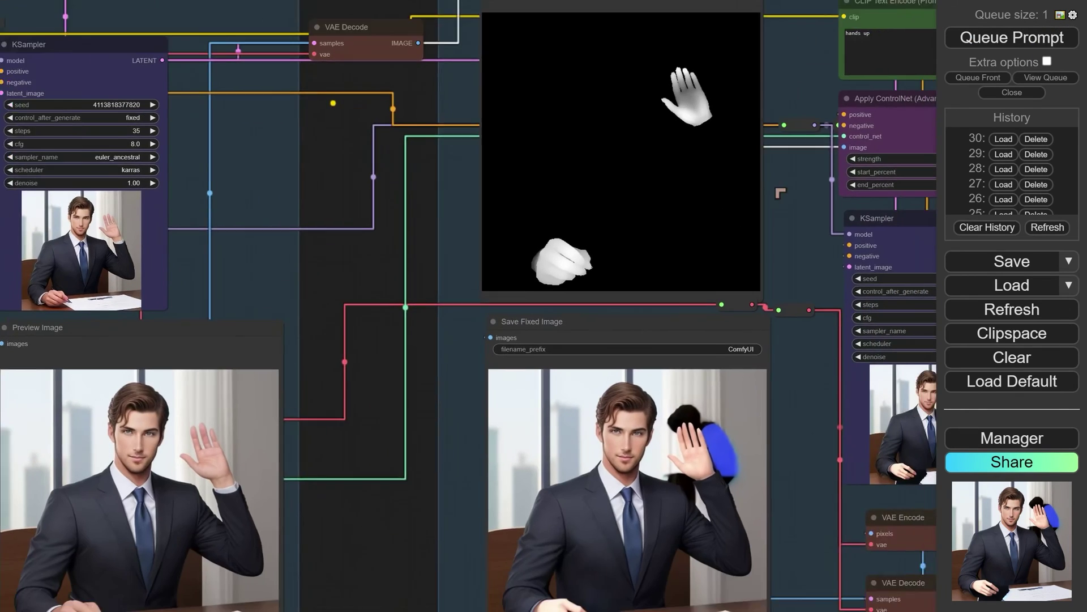
pyautogui.scroll(-5, 781, 193)
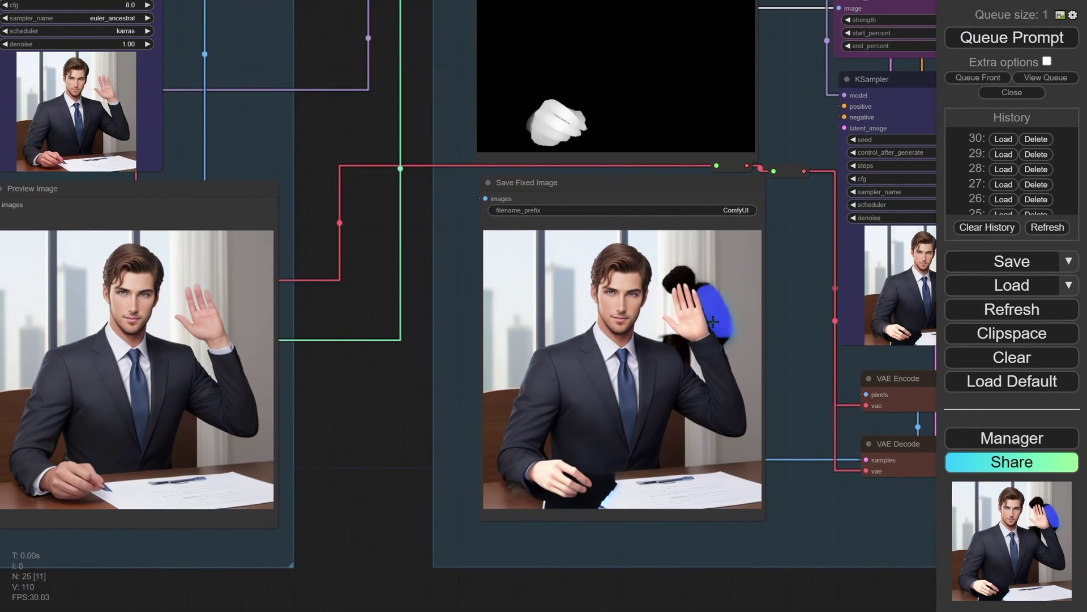
pyautogui.scroll(6, 748, 336)
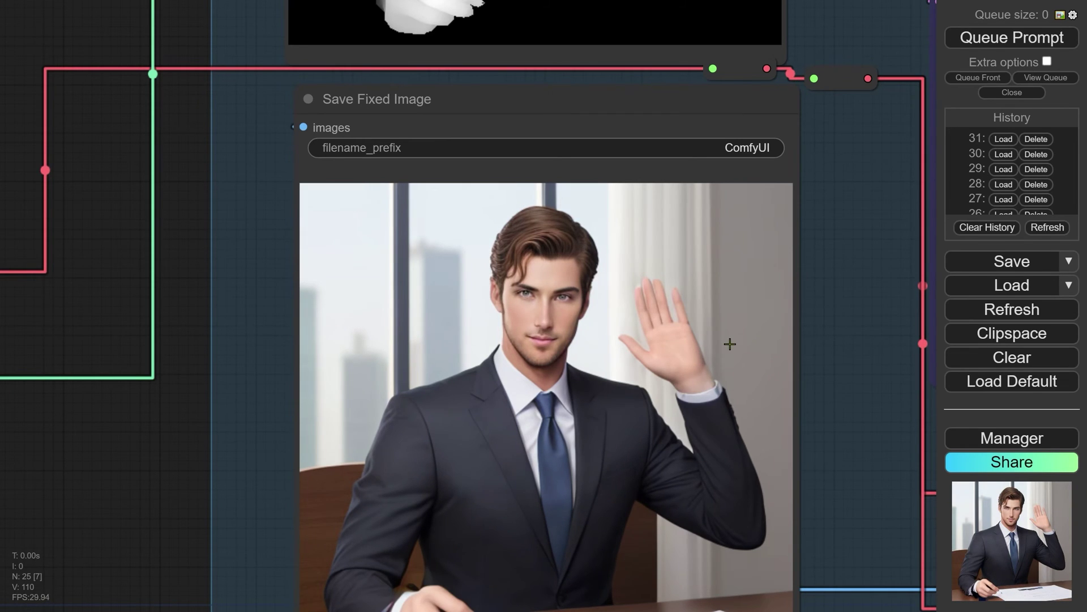
# Step: Zoom out from the refined seated businessman close-up and pan back to the full node graph
pyautogui.scroll(-2, 730, 344)
pyautogui.scroll(5, 692, 316)
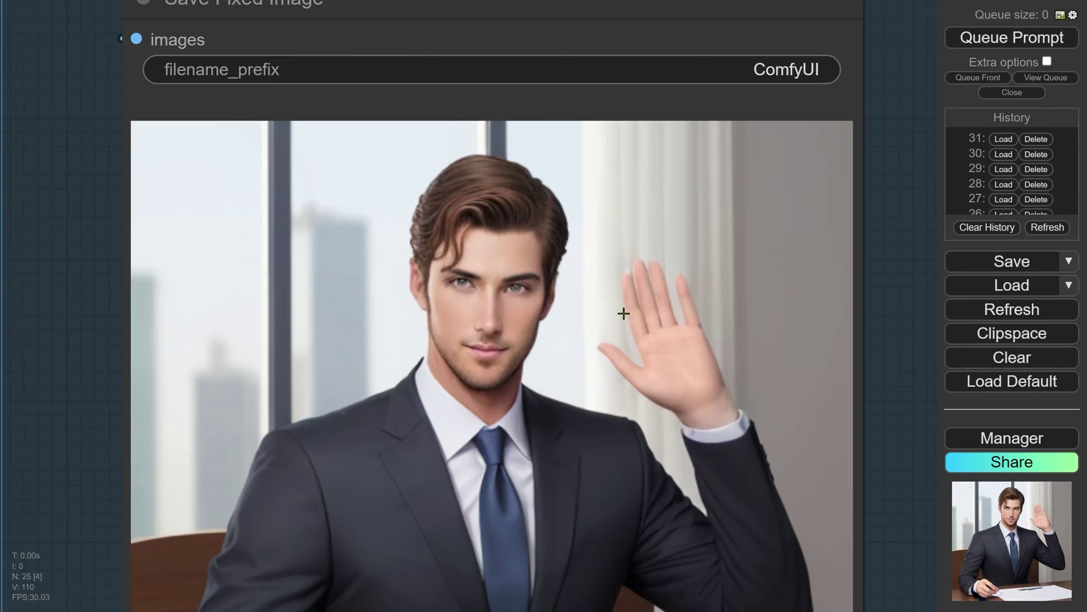
pyautogui.scroll(-2, 623, 314)
pyautogui.moveTo(602, 329); pyautogui.dragTo(706, 268)
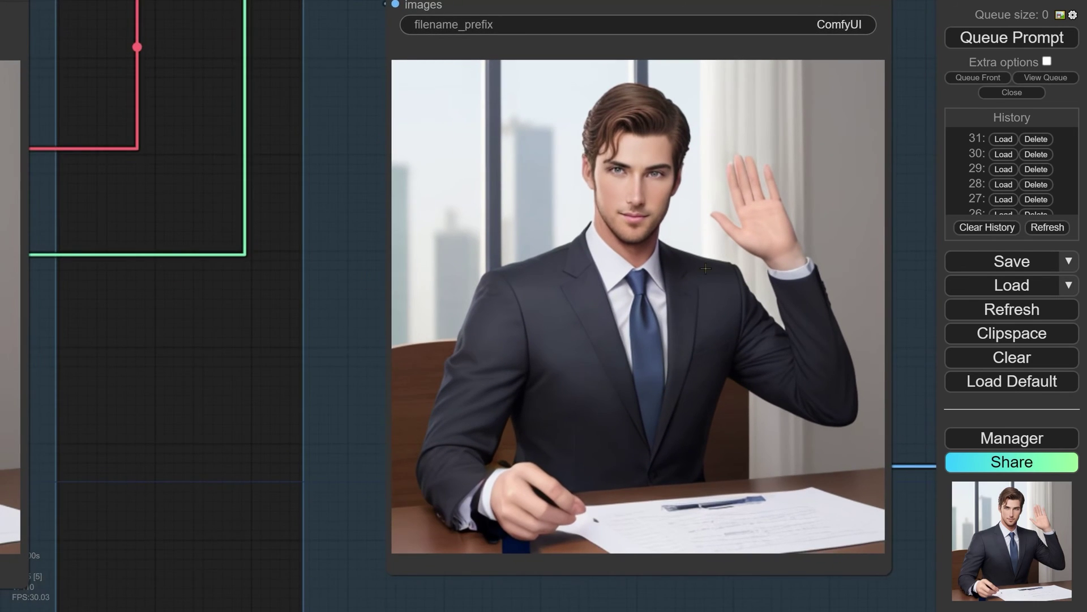
pyautogui.scroll(4, 706, 268)
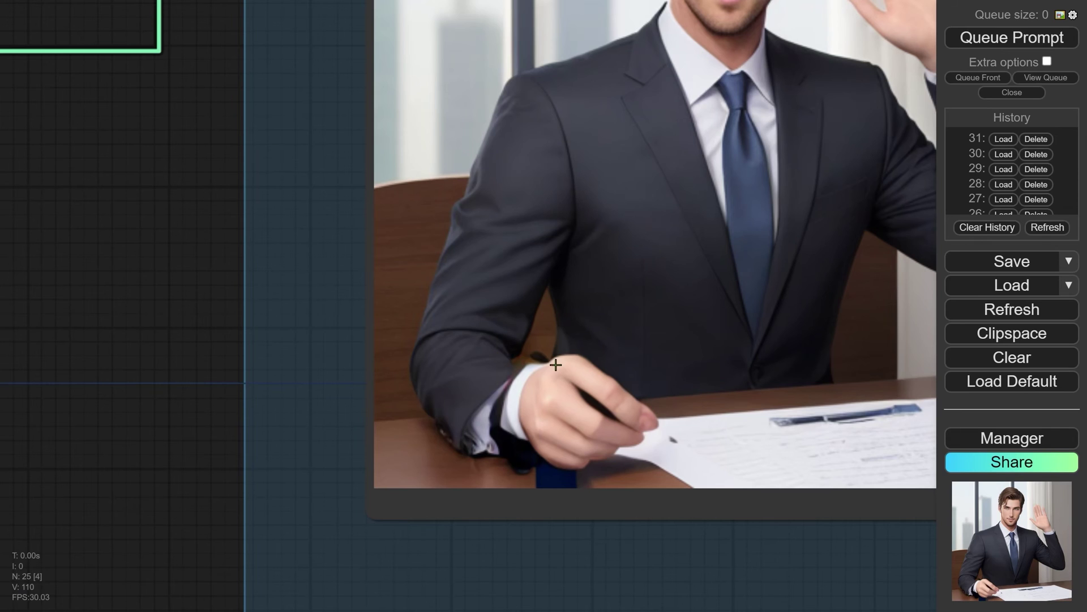
pyautogui.scroll(-5, 525, 358)
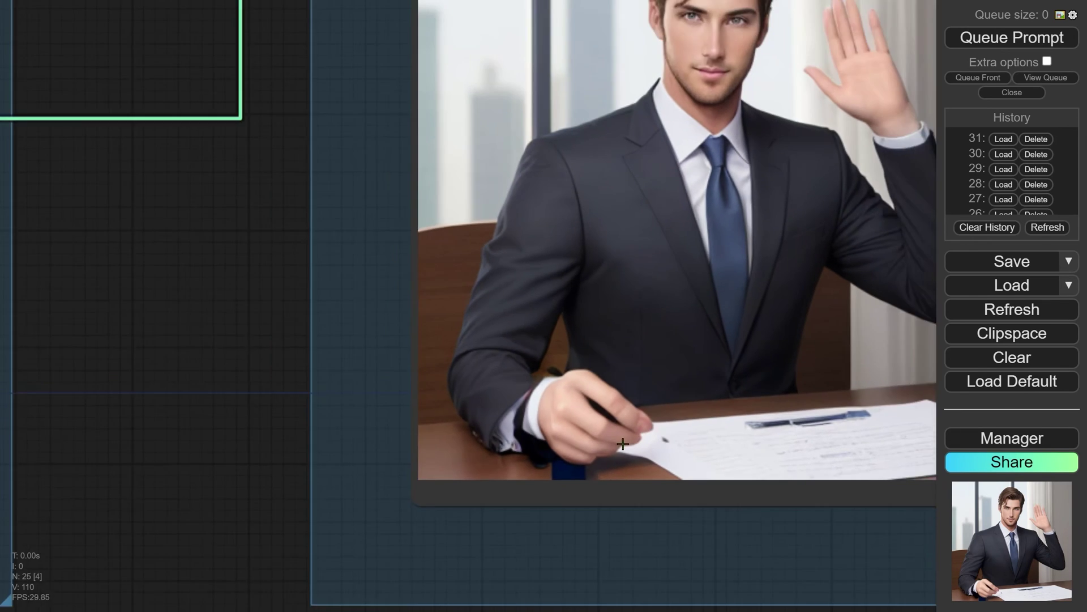
pyautogui.moveTo(894, 385); pyautogui.dragTo(858, 304)
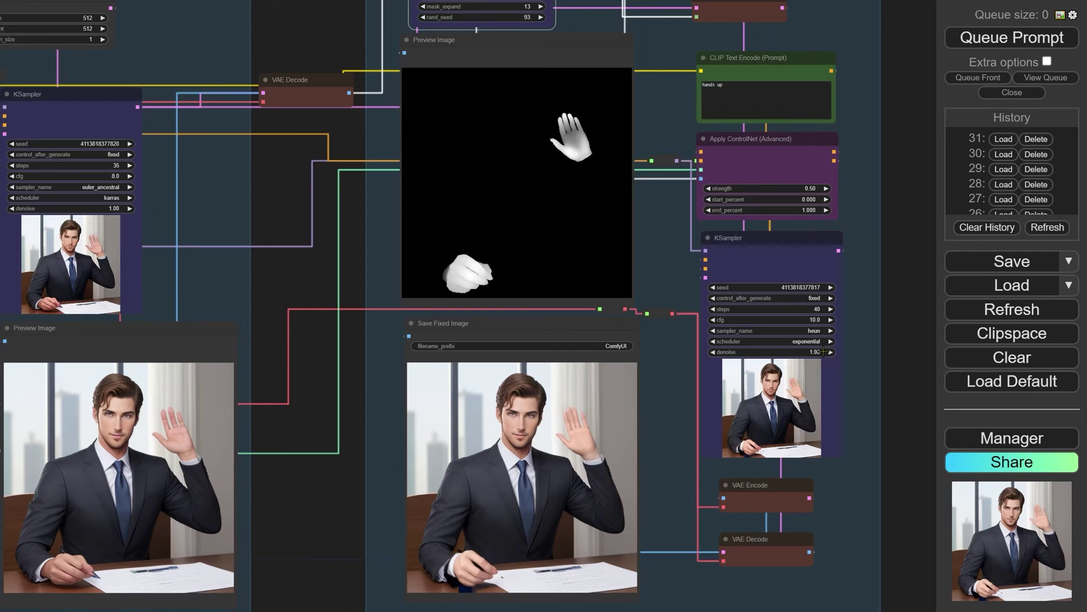
pyautogui.moveTo(839, 308); pyautogui.dragTo(892, 505)
pyautogui.scroll(2, 595, 217)
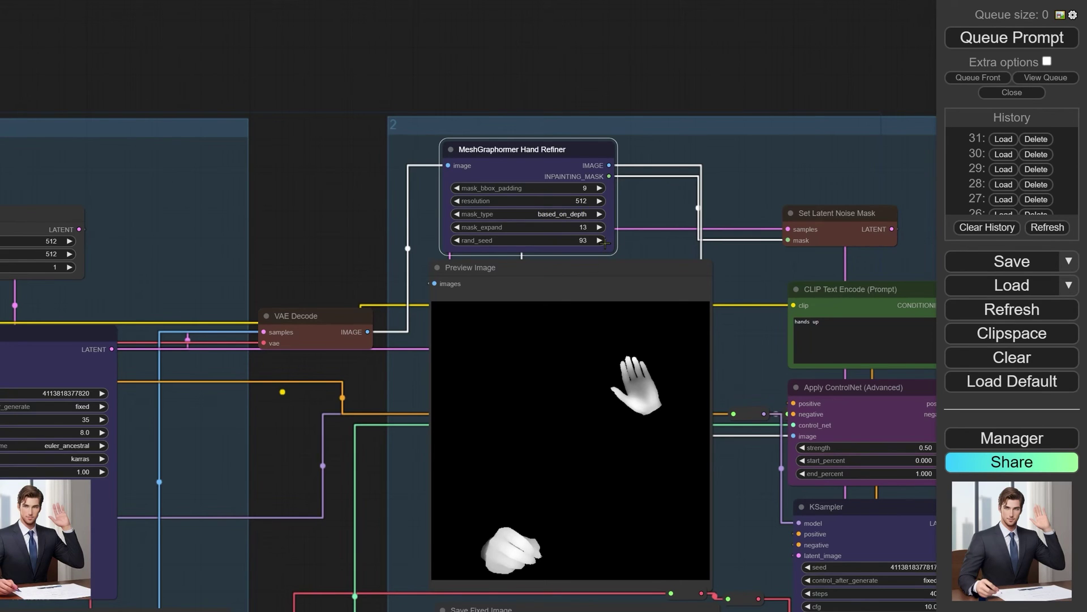
pyautogui.scroll(-2, 605, 359)
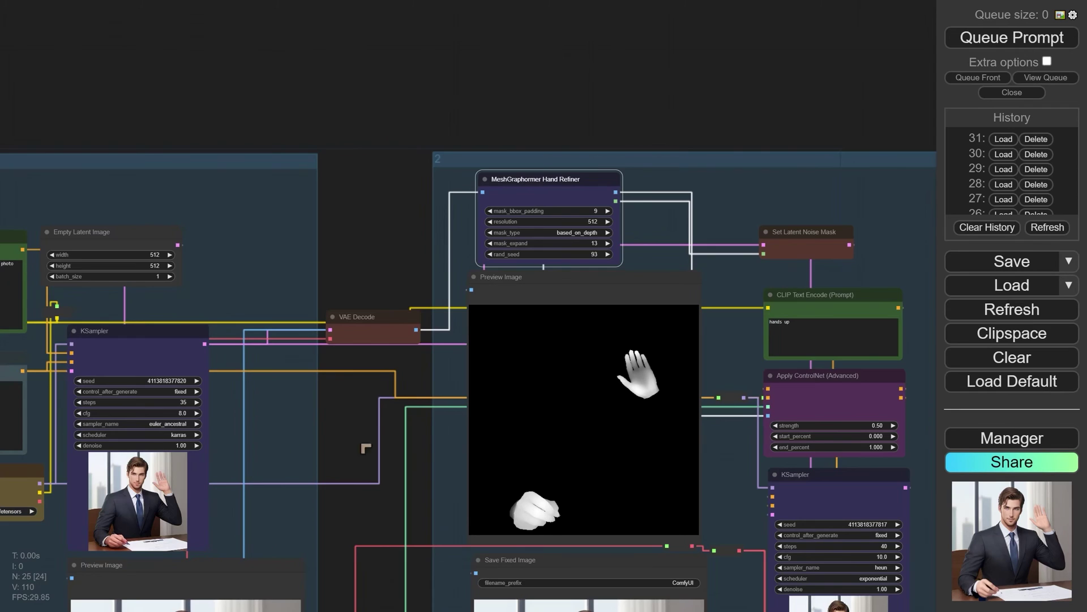
pyautogui.scroll(-1, 697, 448)
pyautogui.moveTo(728, 487); pyautogui.dragTo(778, 265)
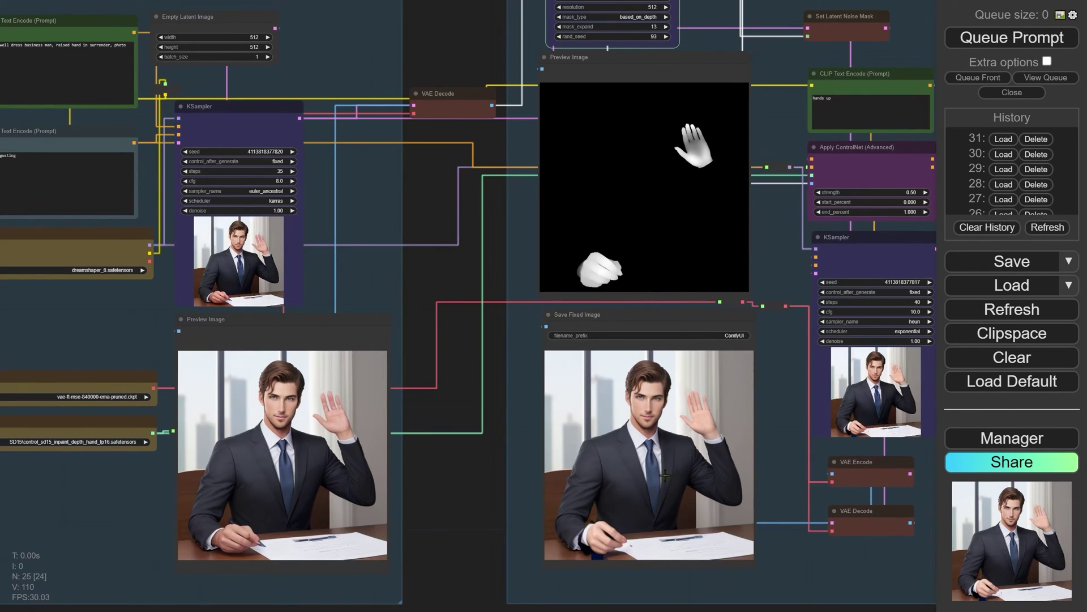
pyautogui.moveTo(653, 0); pyautogui.dragTo(593, 183)
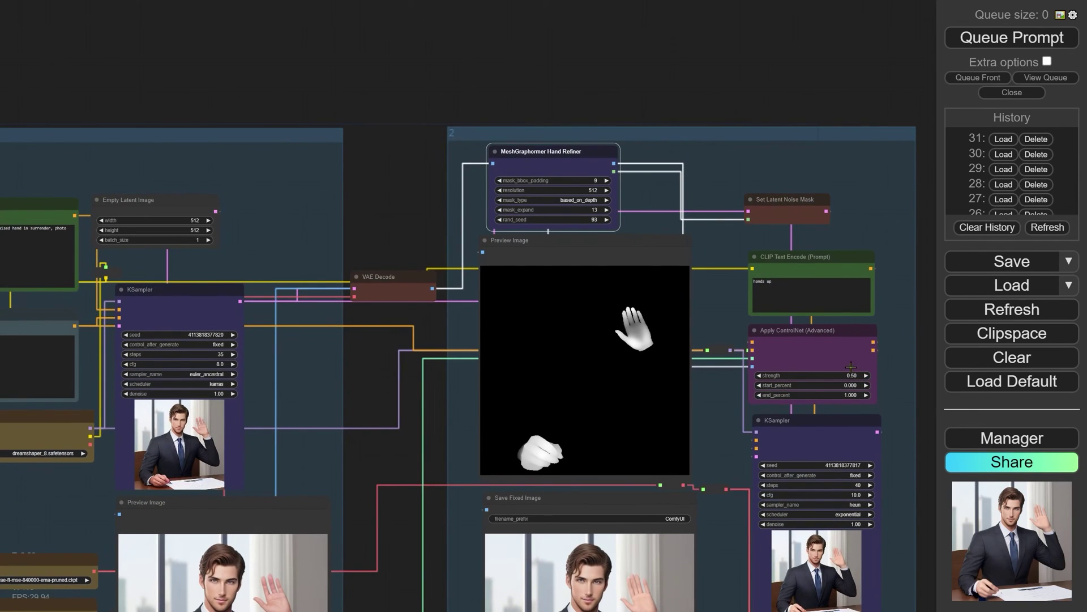
pyautogui.moveTo(886, 553); pyautogui.dragTo(866, 380)
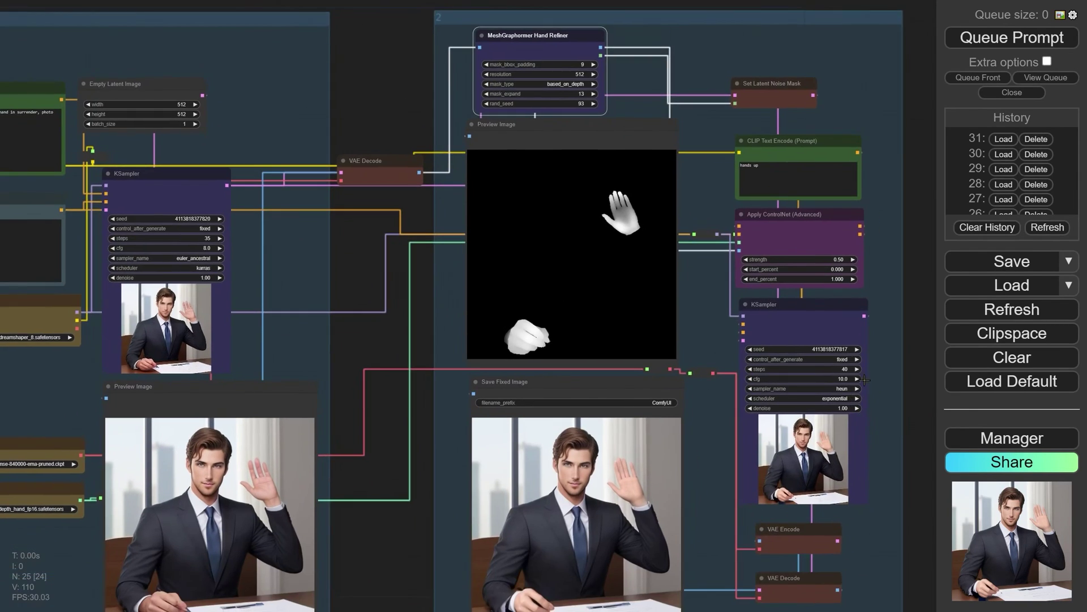
pyautogui.moveTo(275, 297); pyautogui.dragTo(385, 300)
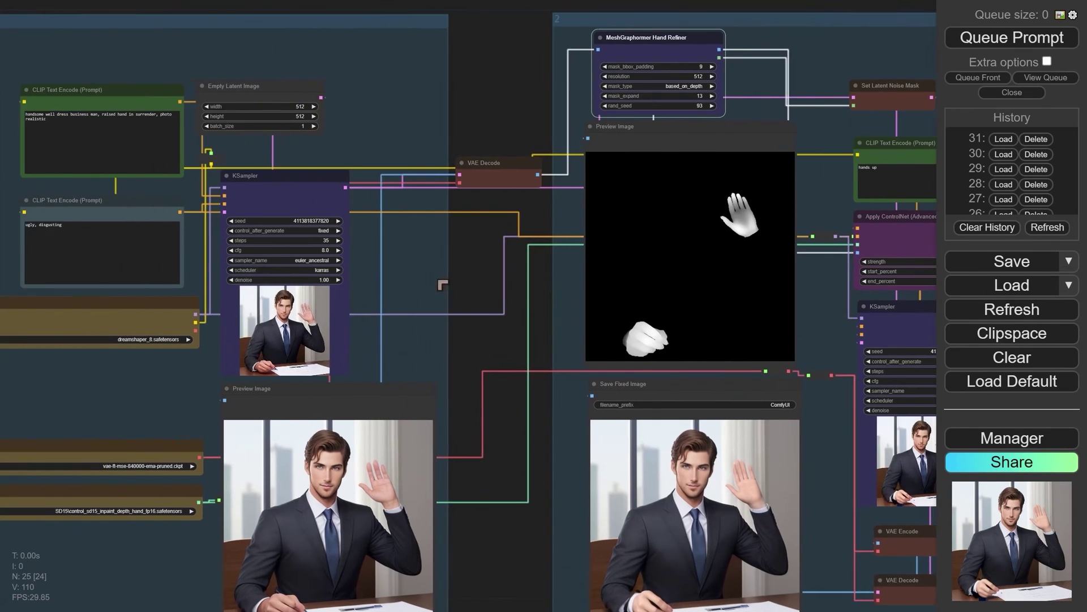
pyautogui.scroll(4, 302, 236)
# Step: Change the first KSampler's sampler_name to heun, queue a new run, and view its preview image
pyautogui.click(303, 285)
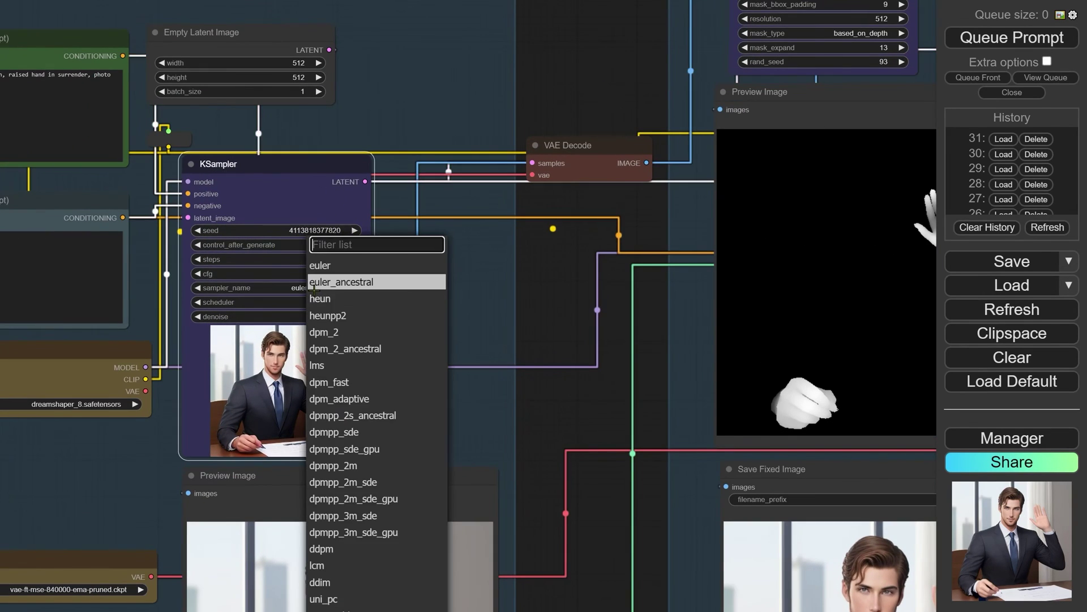
pyautogui.click(320, 299)
pyautogui.click(951, 45)
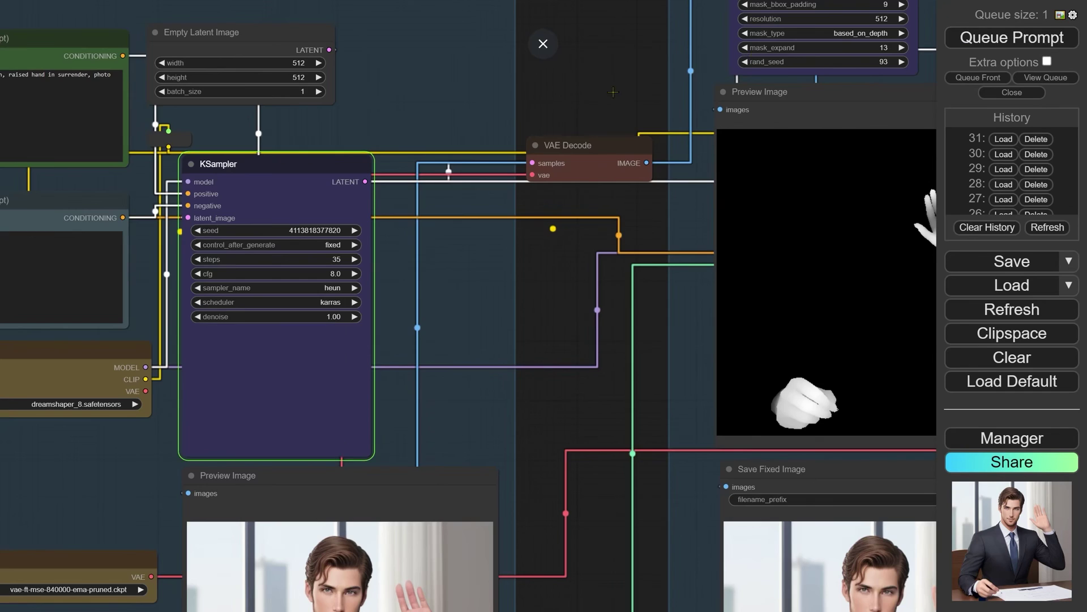
pyautogui.scroll(-4, 454, 255)
pyautogui.scroll(3, 357, 250)
pyautogui.scroll(1, 356, 250)
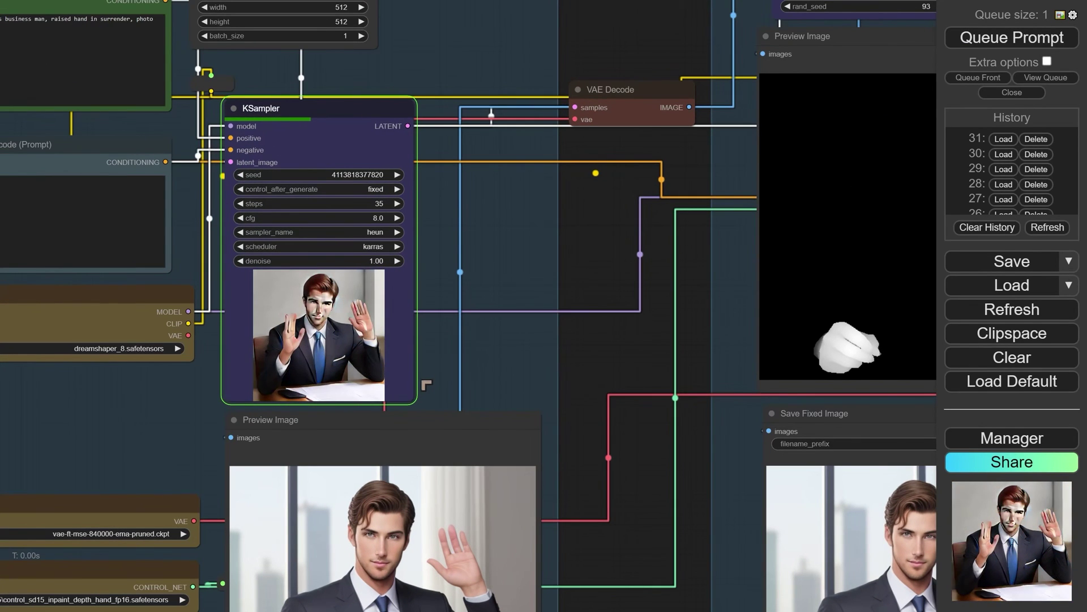
pyautogui.moveTo(619, 425); pyautogui.dragTo(561, 306)
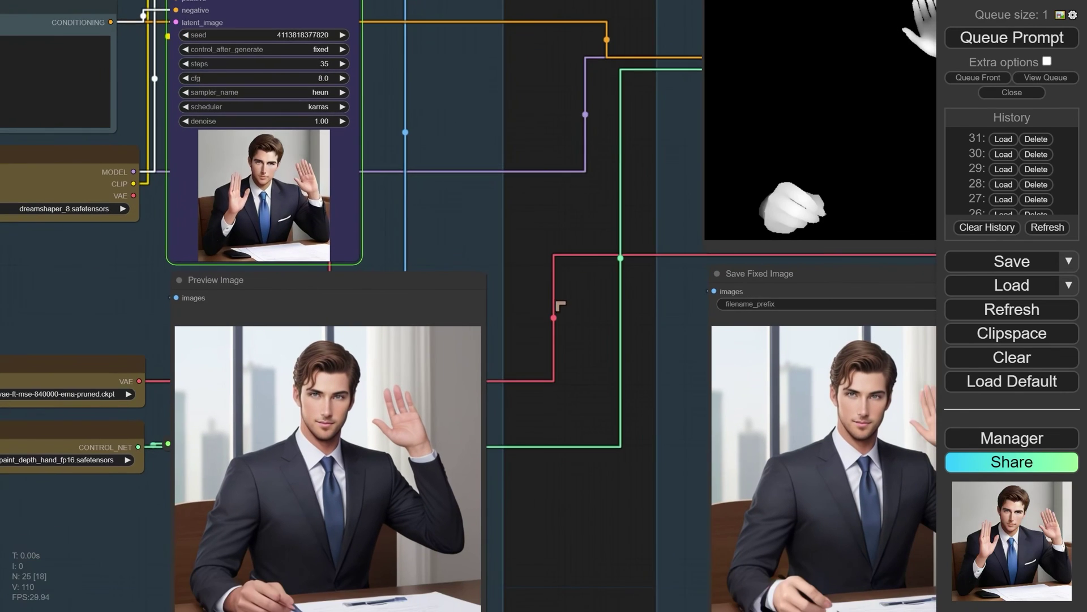
pyautogui.moveTo(583, 453); pyautogui.dragTo(583, 364)
# Step: Zoom and pan between Preview Image and Save Fixed Image while the 32nd run finishes
pyautogui.scroll(9, 327, 329)
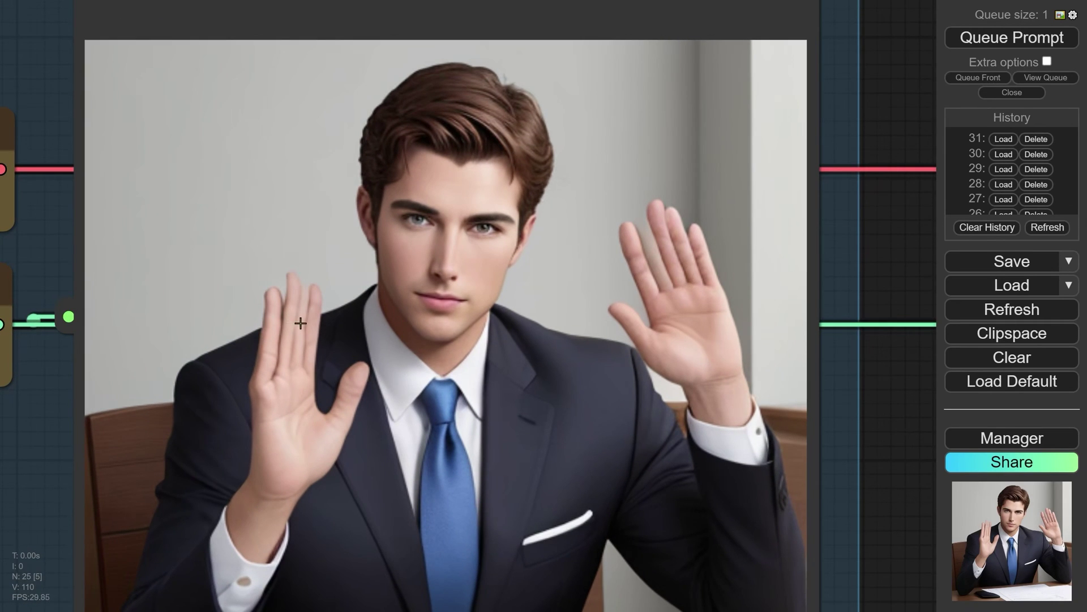
pyautogui.scroll(-2, 768, 391)
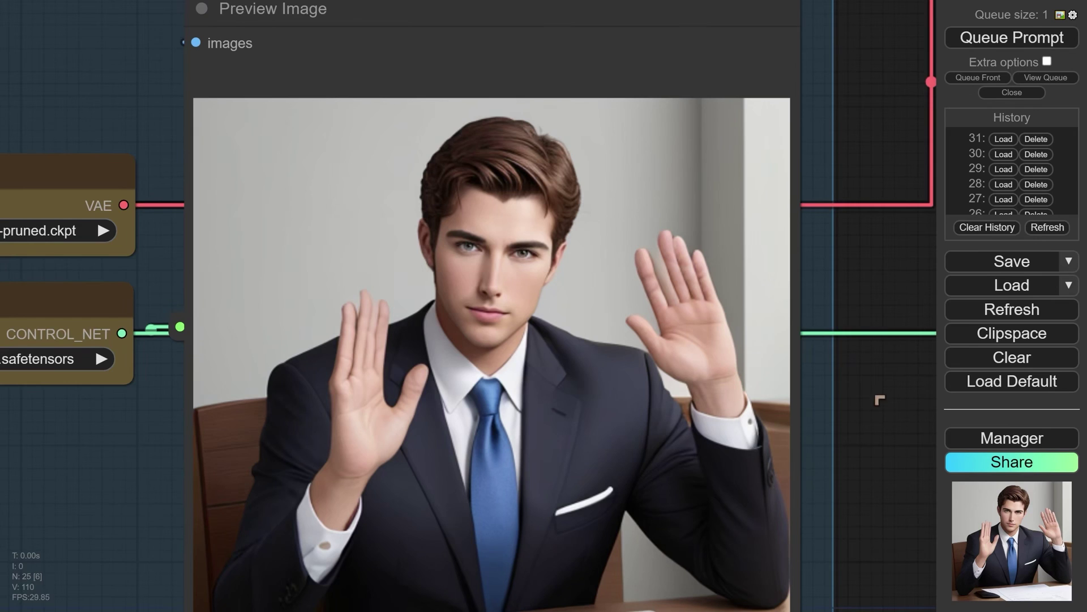
pyautogui.moveTo(879, 396); pyautogui.dragTo(613, 383)
pyautogui.scroll(-3, 623, 383)
pyautogui.scroll(-2, 625, 382)
pyautogui.moveTo(386, 381); pyautogui.dragTo(382, 376)
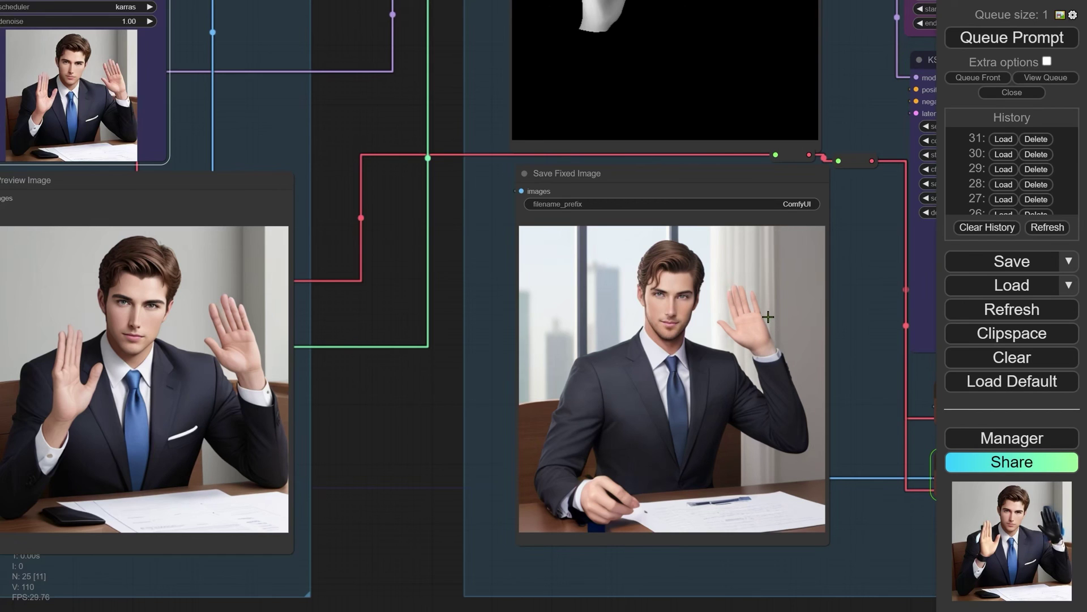
pyautogui.scroll(-3, 769, 332)
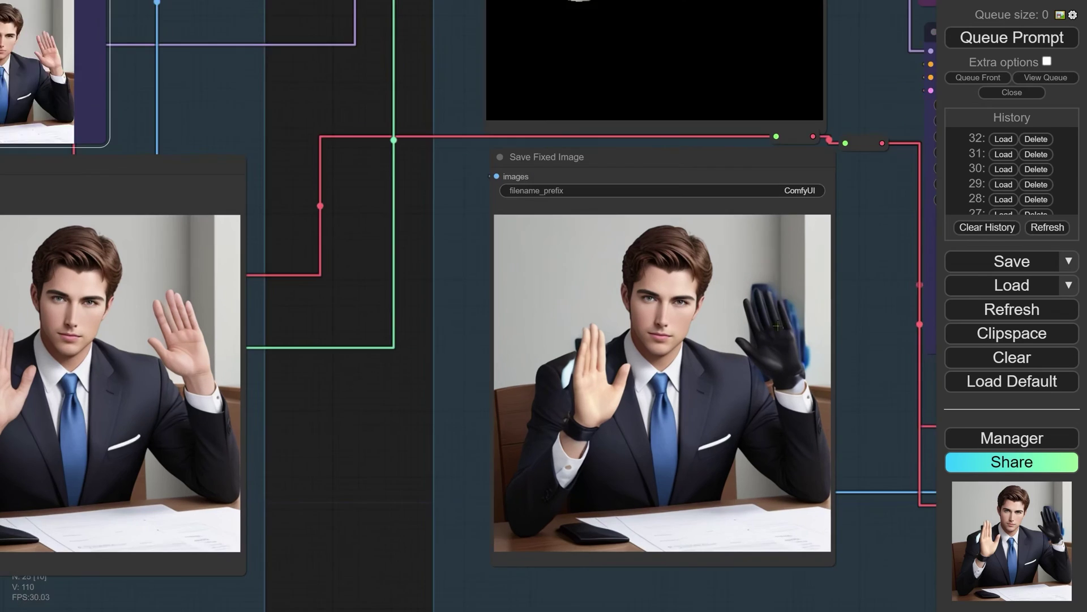
pyautogui.scroll(6, 769, 332)
pyautogui.scroll(-7, 803, 184)
pyautogui.moveTo(803, 184); pyautogui.dragTo(763, 325)
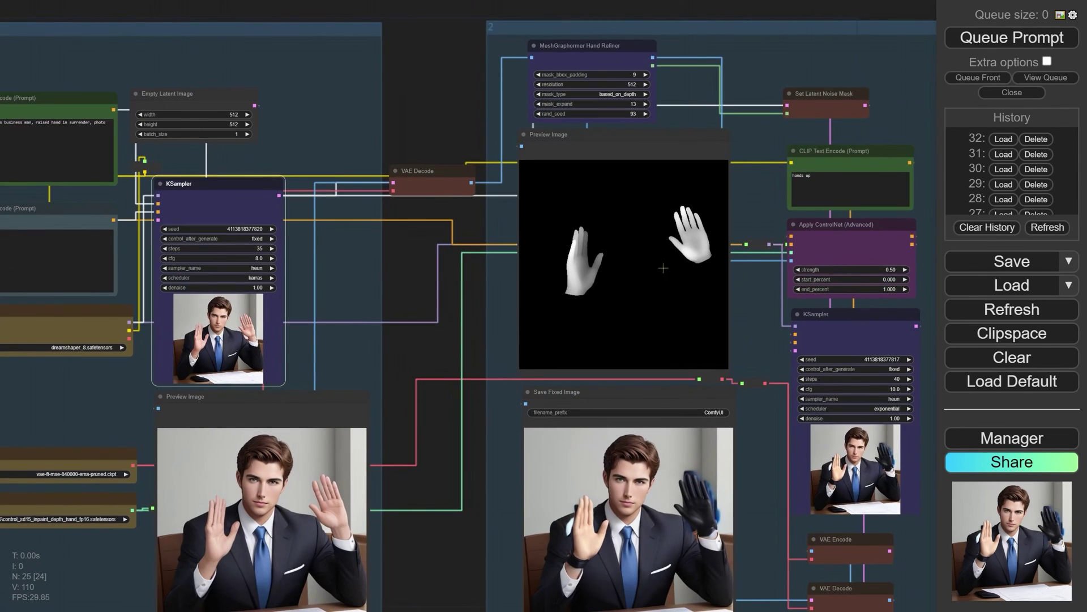
# Step: Lower the refining KSampler's denoise to 0.86, queue the 33rd run, and compare the results
pyautogui.moveTo(897, 424); pyautogui.dragTo(889, 422)
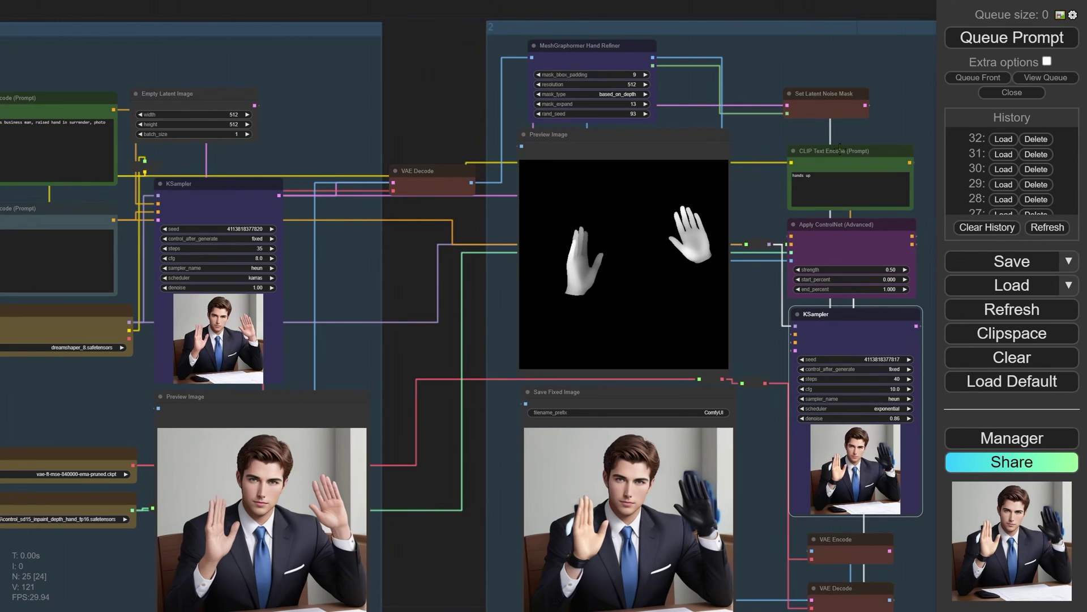
pyautogui.click(1009, 41)
pyautogui.scroll(-2, 764, 327)
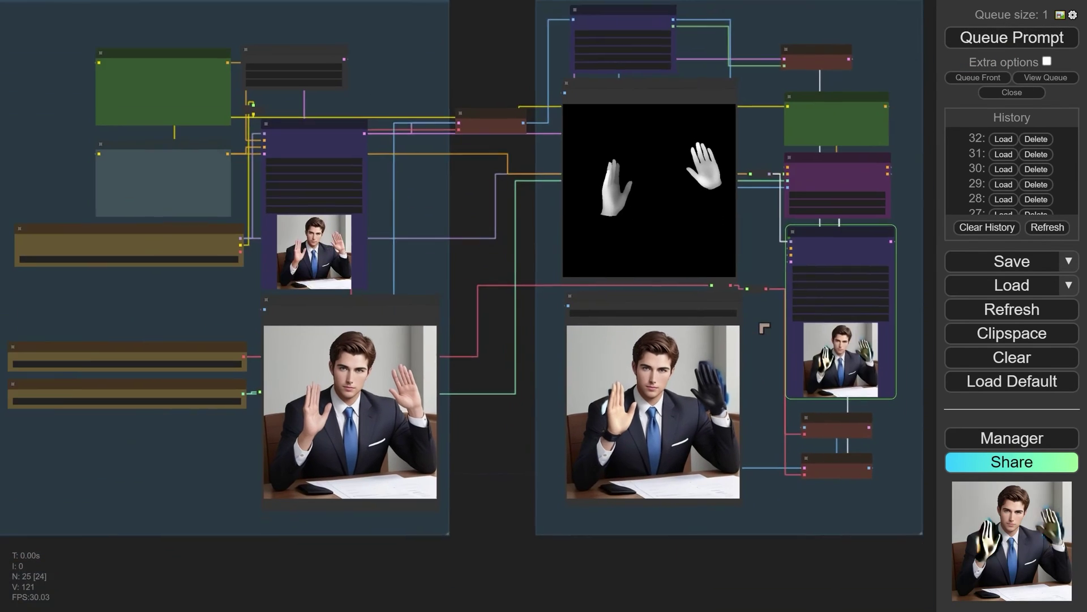
pyautogui.scroll(3, 718, 456)
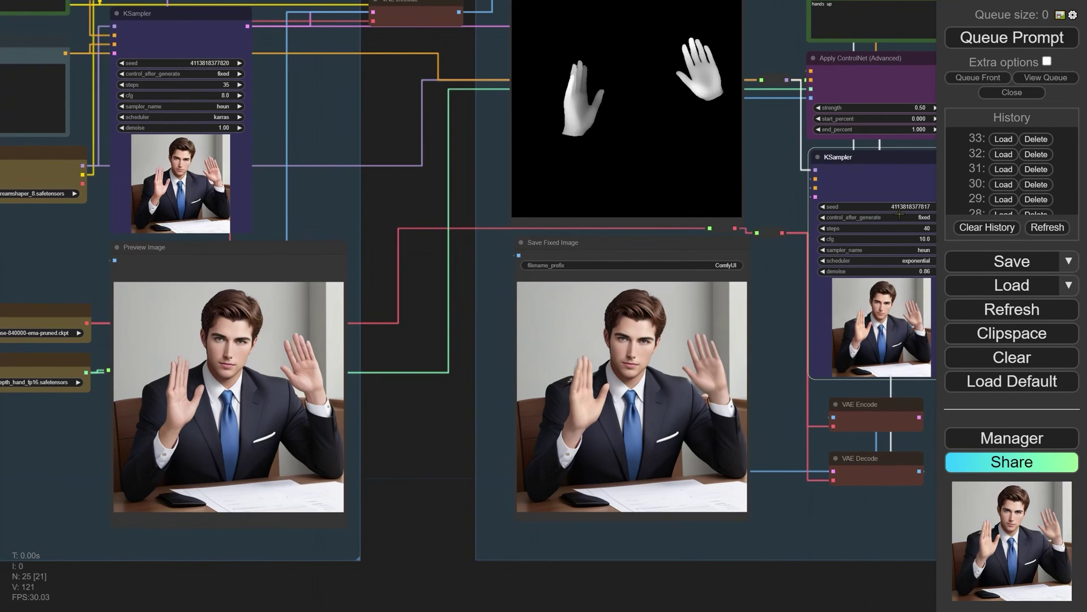
pyautogui.moveTo(828, 272); pyautogui.dragTo(768, 290)
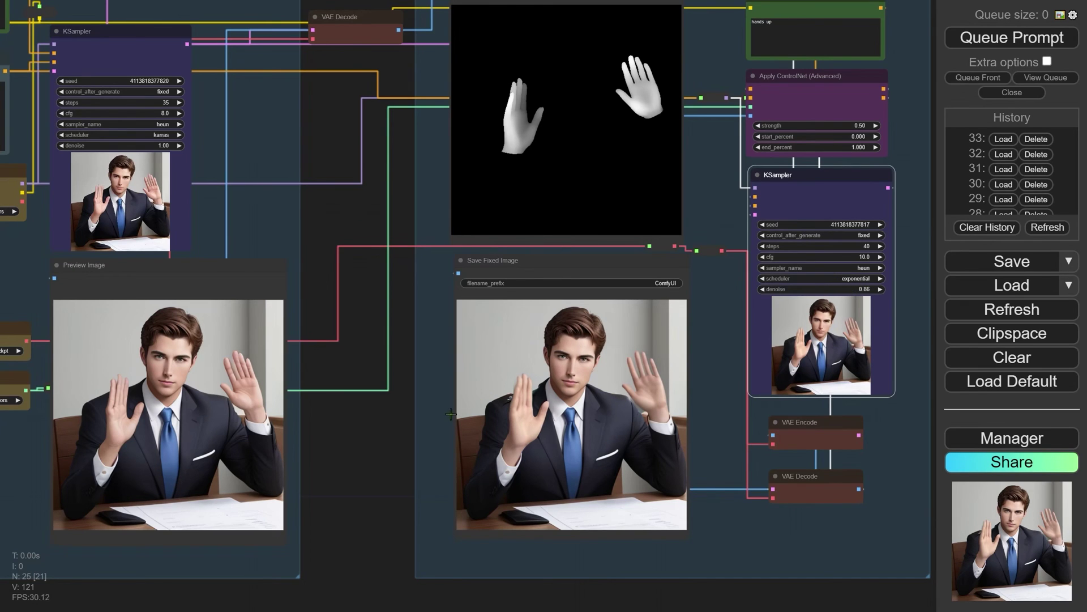
pyautogui.scroll(2, 702, 386)
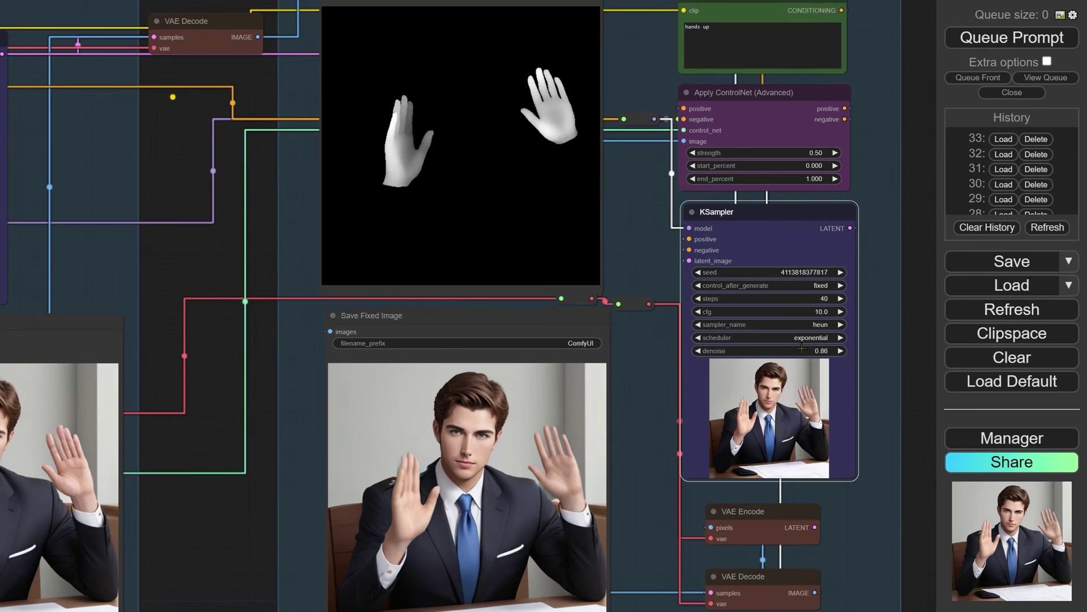
pyautogui.scroll(-2, 802, 348)
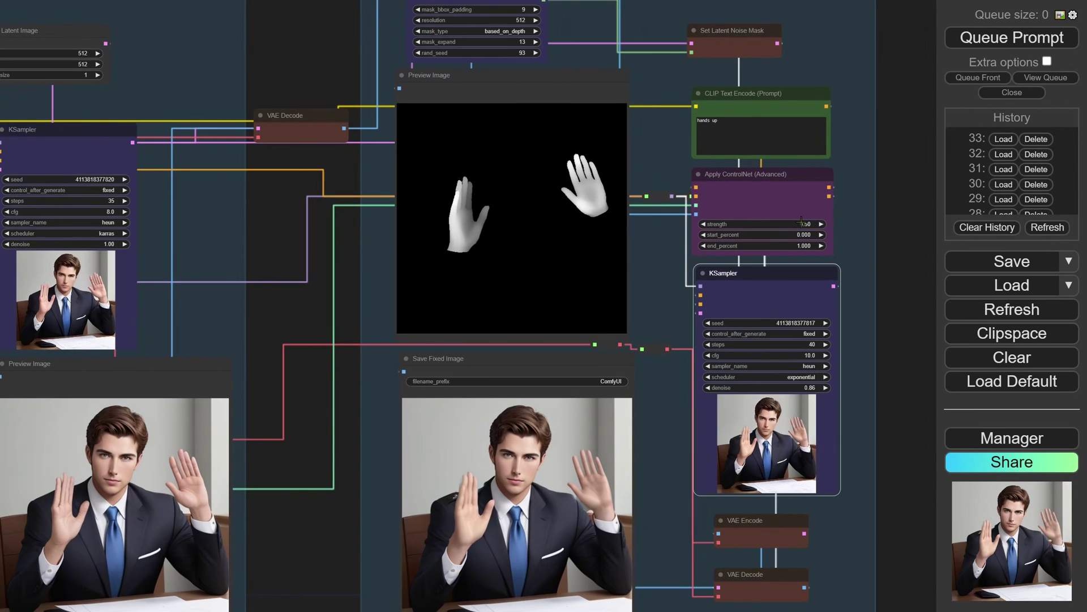
pyautogui.moveTo(665, 250); pyautogui.dragTo(787, 309)
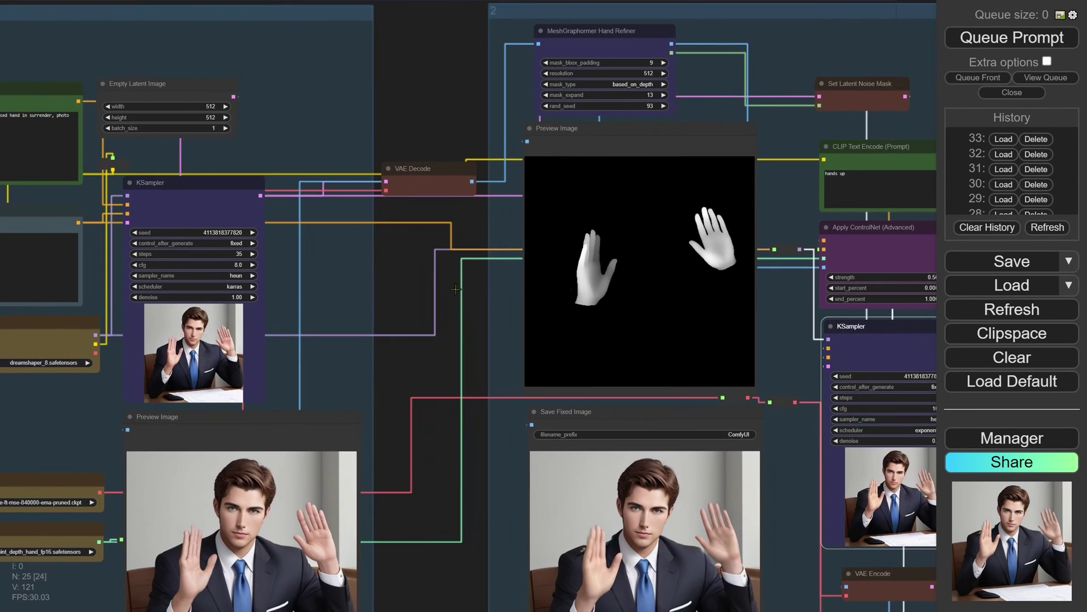